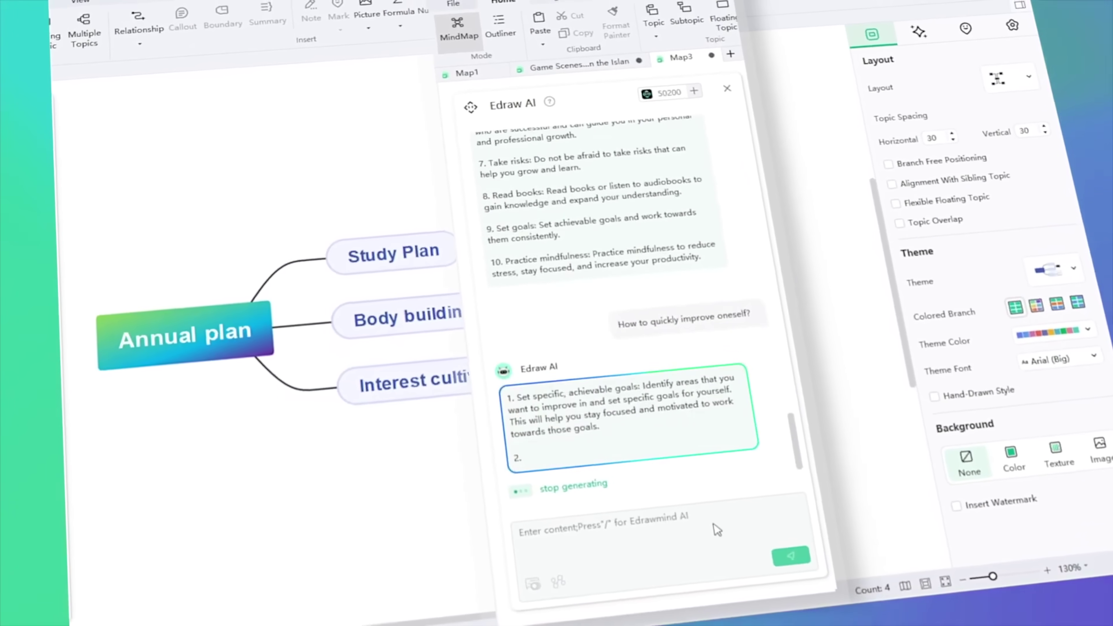
Step: Select the Study Plan branch of the AI-generated map
click(368, 254)
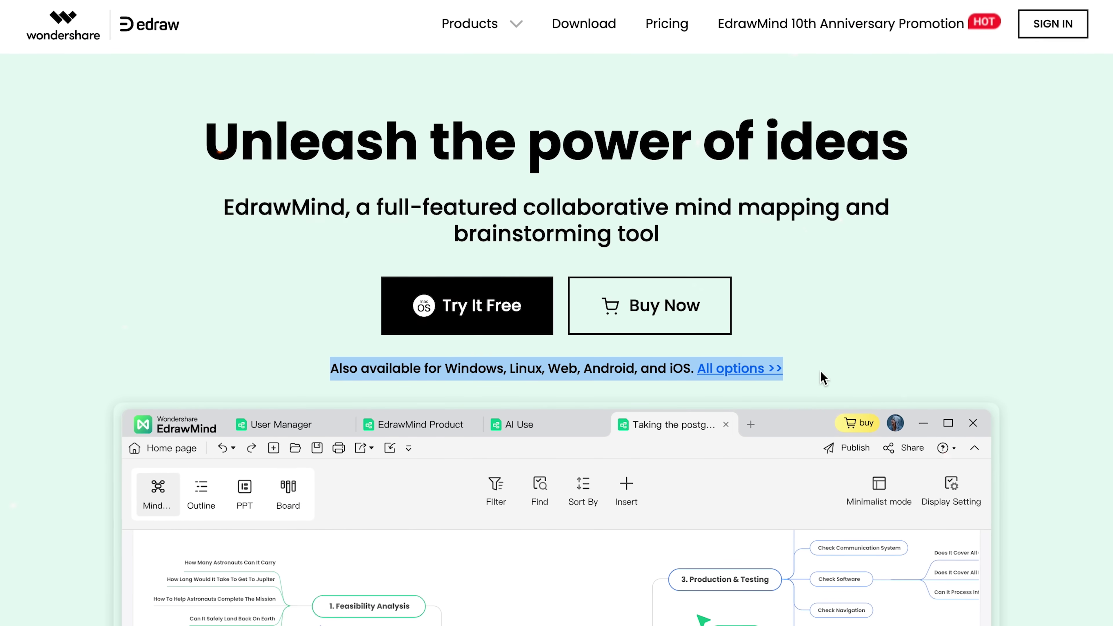
Step: Browse EdrawMind's platform download options, then generate a SWOT analysis from Study Abroad
click(734, 370)
scroll(734, 370, down, 5)
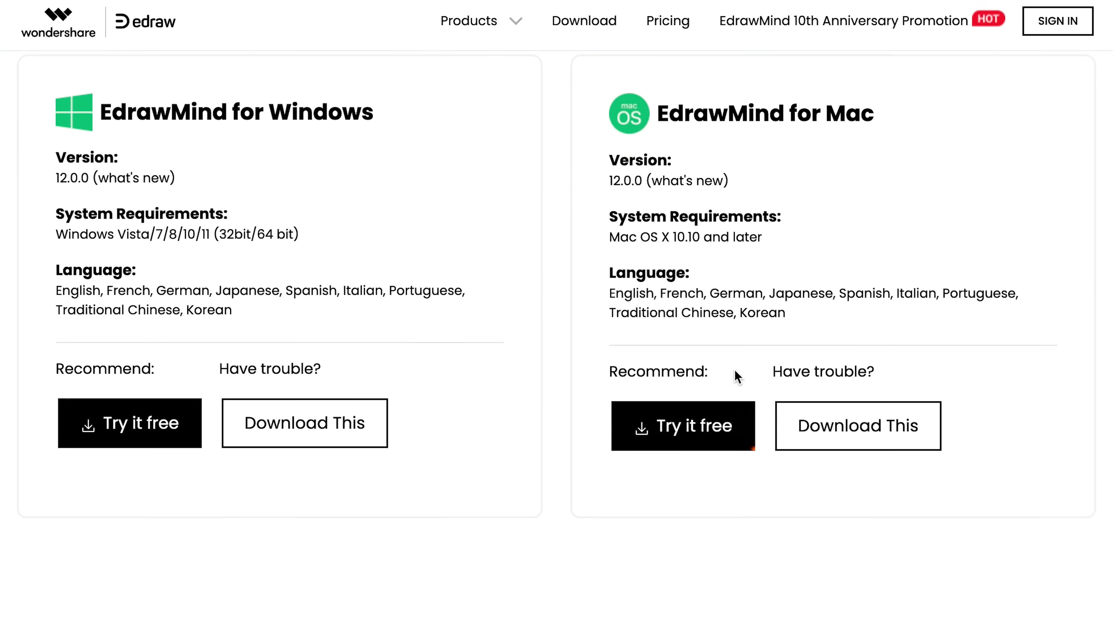
scroll(734, 370, down, 10)
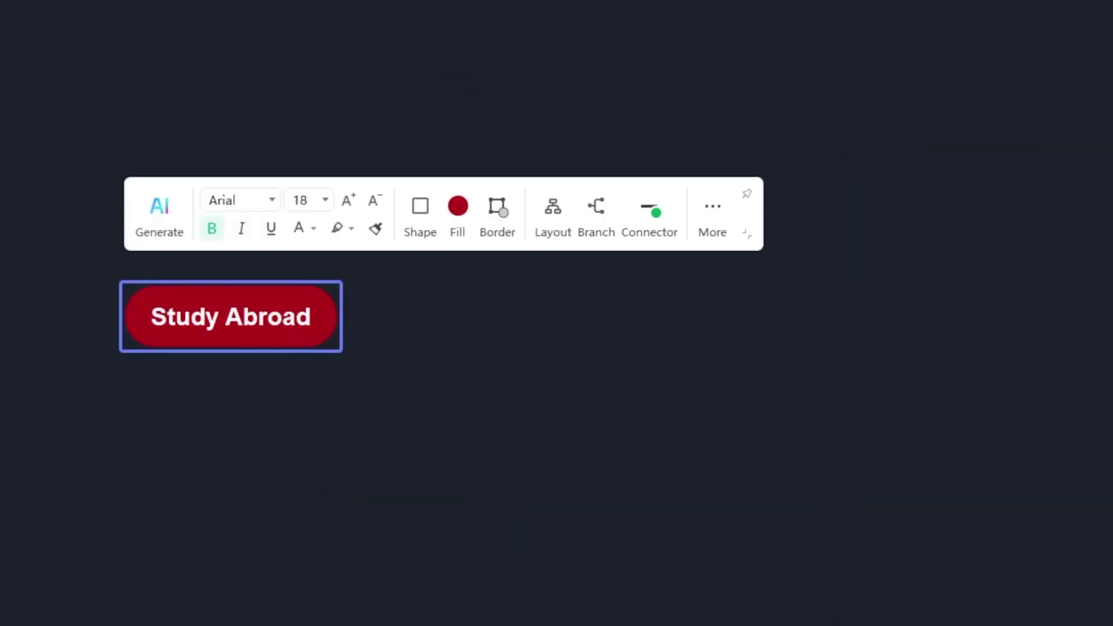
click(159, 211)
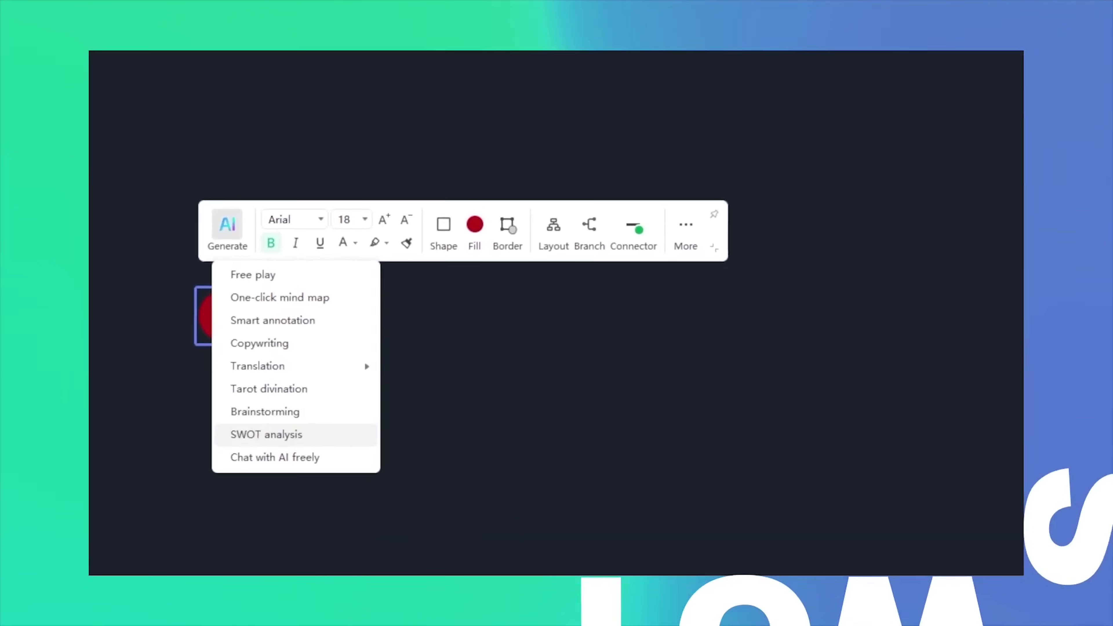
click(266, 434)
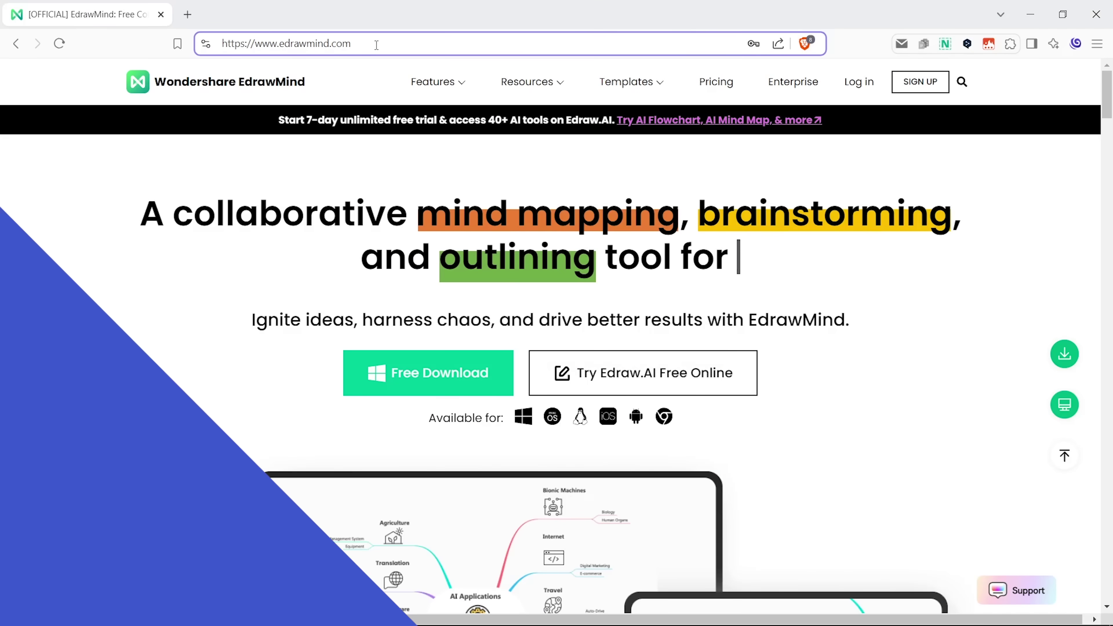
Step: Start the Free Download of EdrawMind from the edrawmind.com site
drag(376, 45, 250, 48)
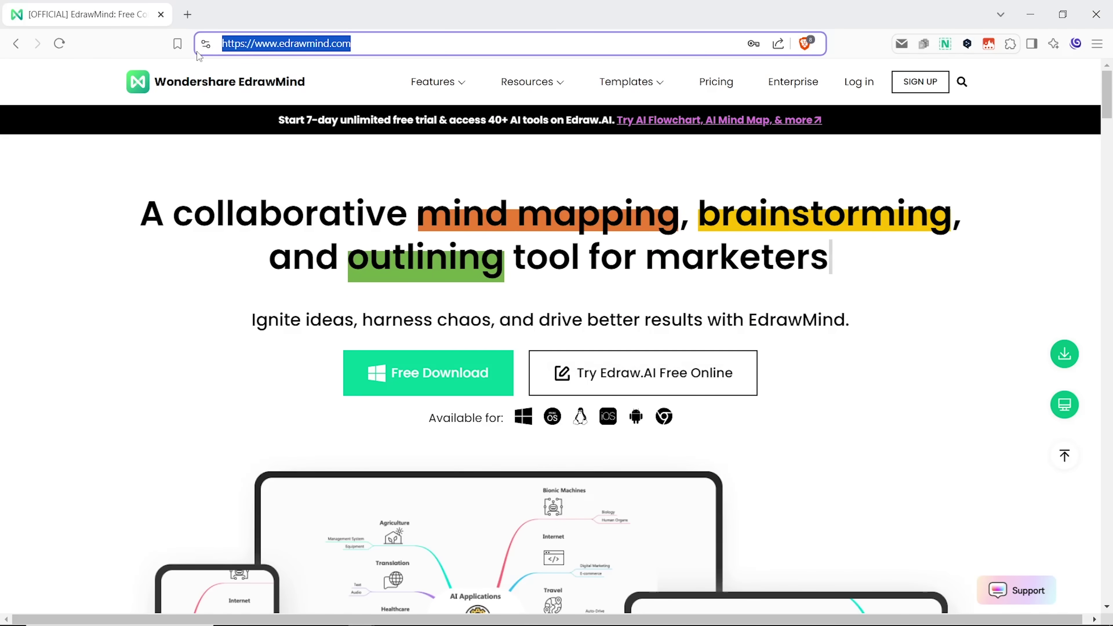
click(834, 420)
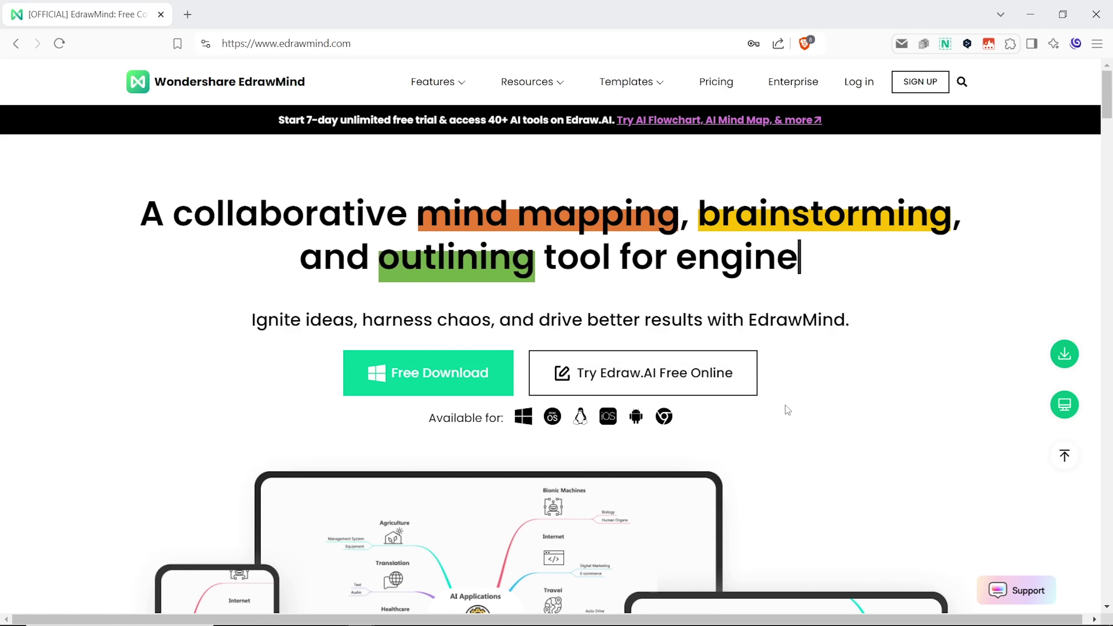
click(428, 388)
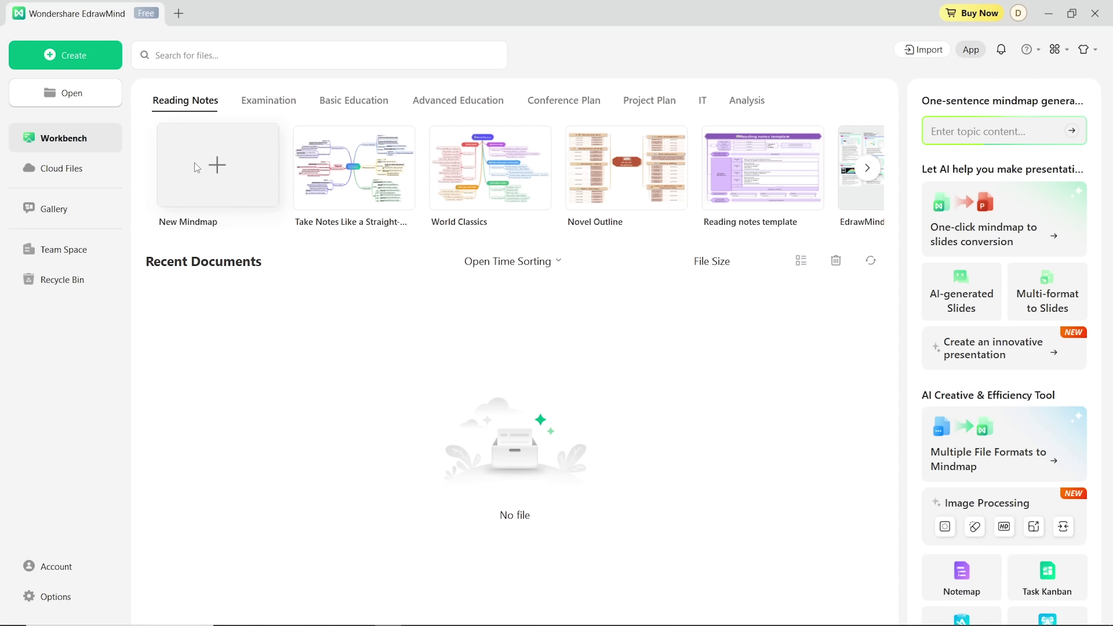
Step: Browse the Workbench template tabs from Examination through IT to Analysis
click(267, 103)
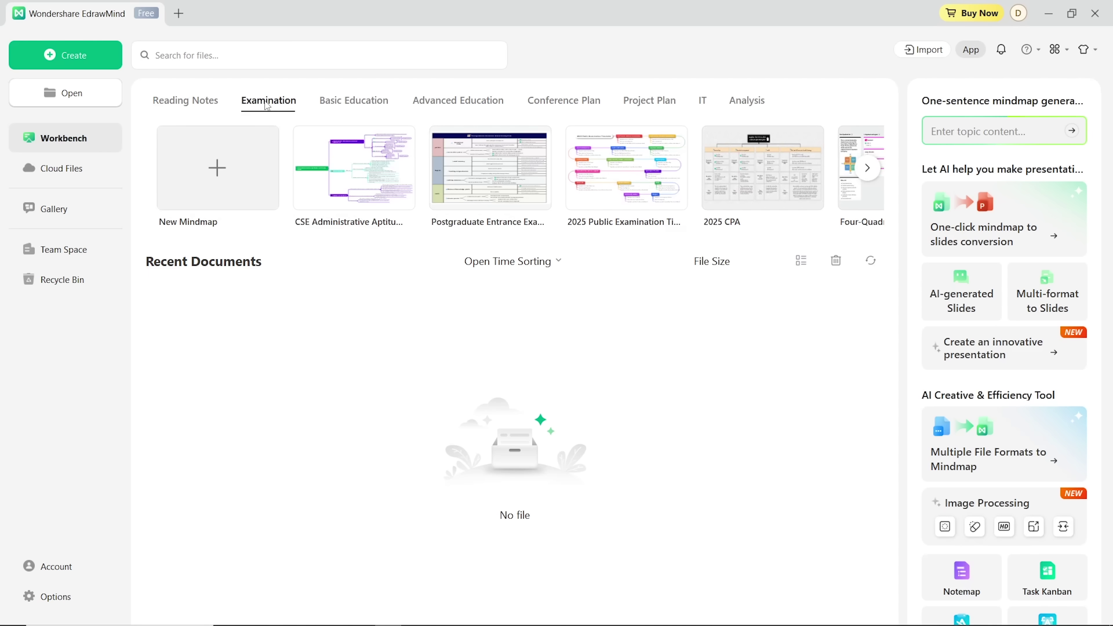
click(347, 104)
click(458, 102)
click(574, 108)
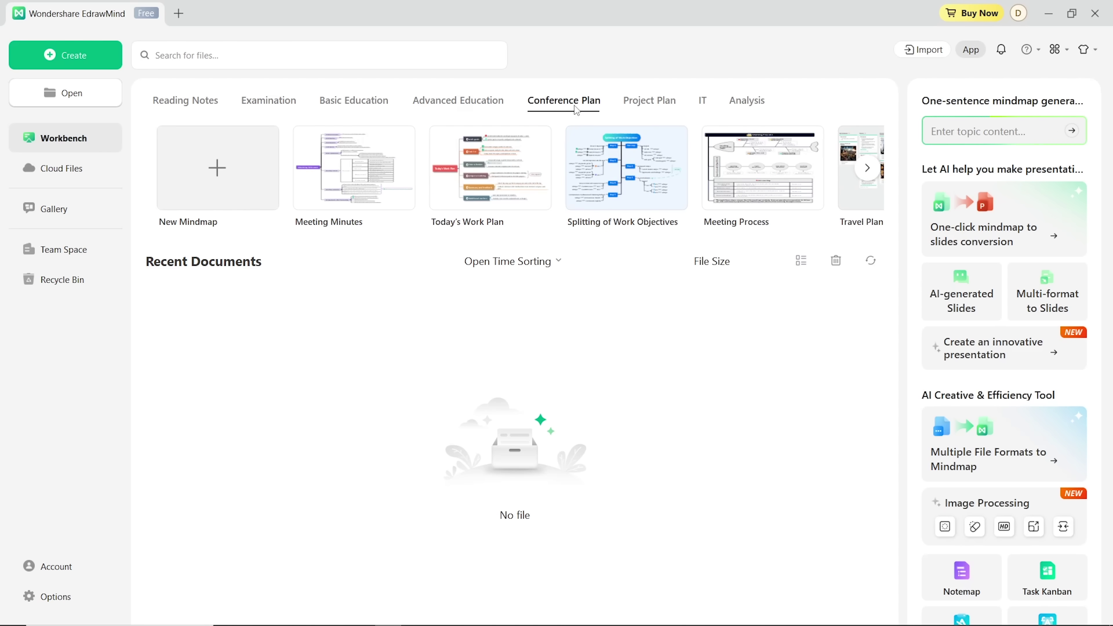
click(657, 103)
click(702, 104)
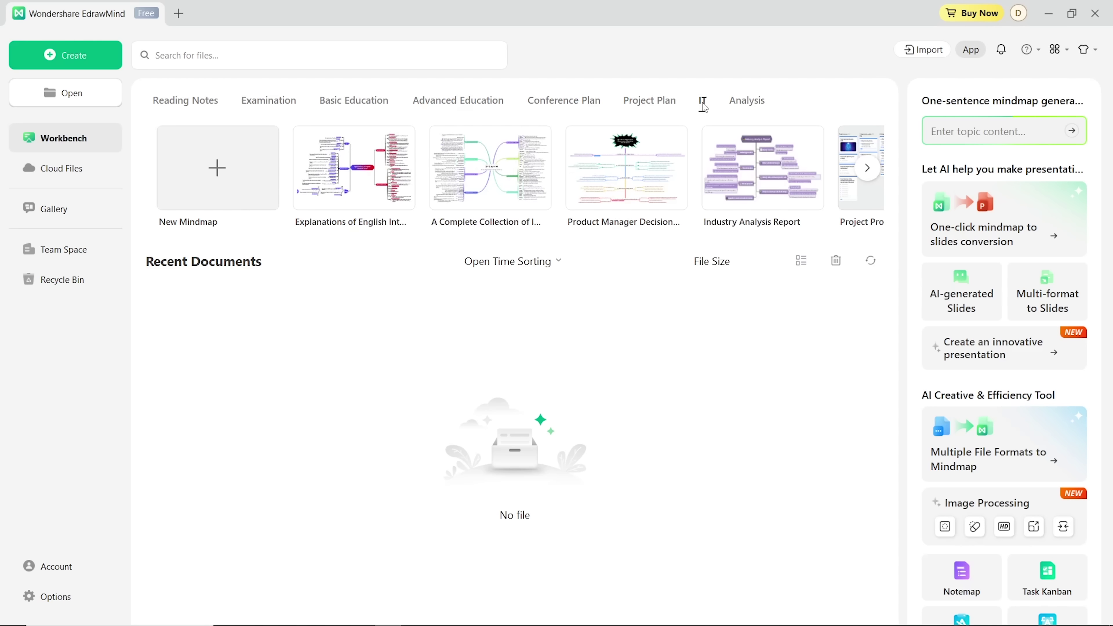
click(747, 101)
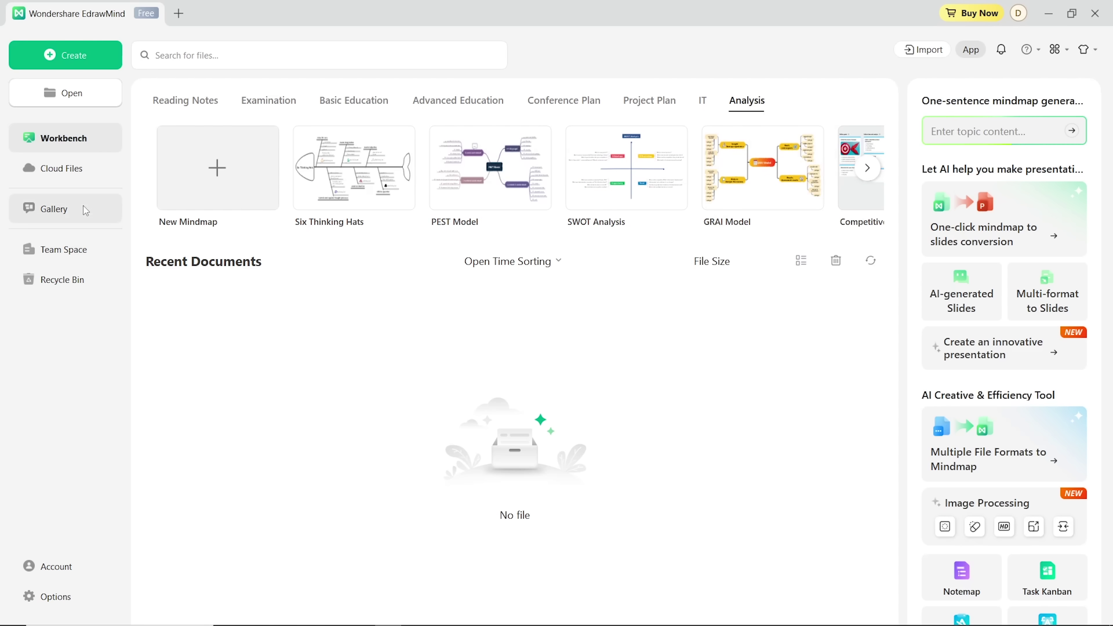
Step: Filter the community Gallery by Education, Work, Life, Events & Trends and Reading Notes
click(70, 210)
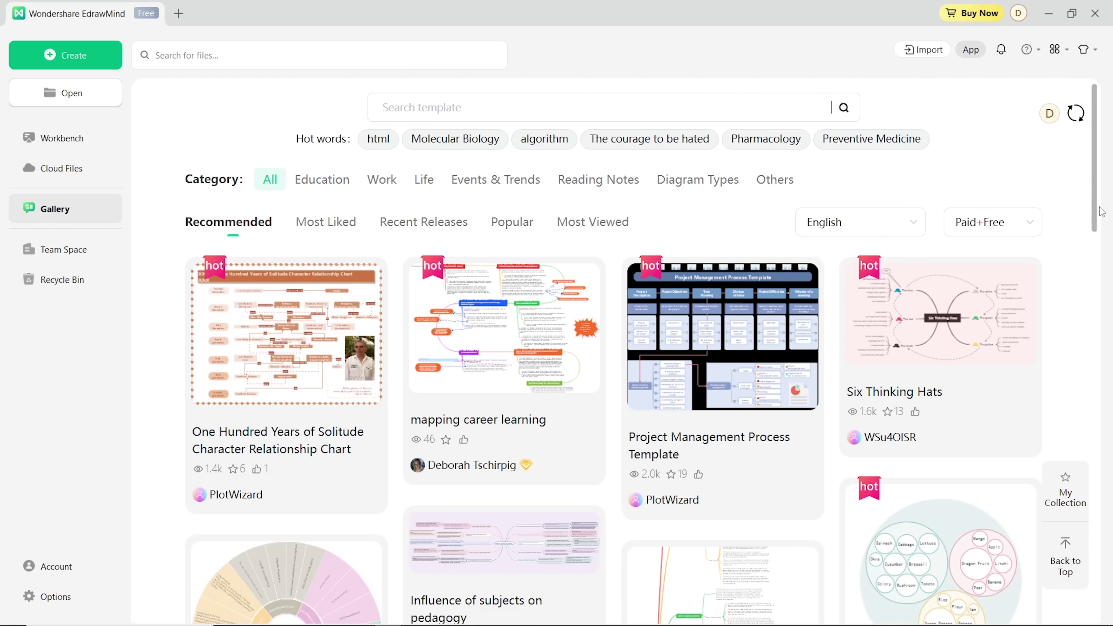
drag(1102, 212, 1083, 132)
click(331, 184)
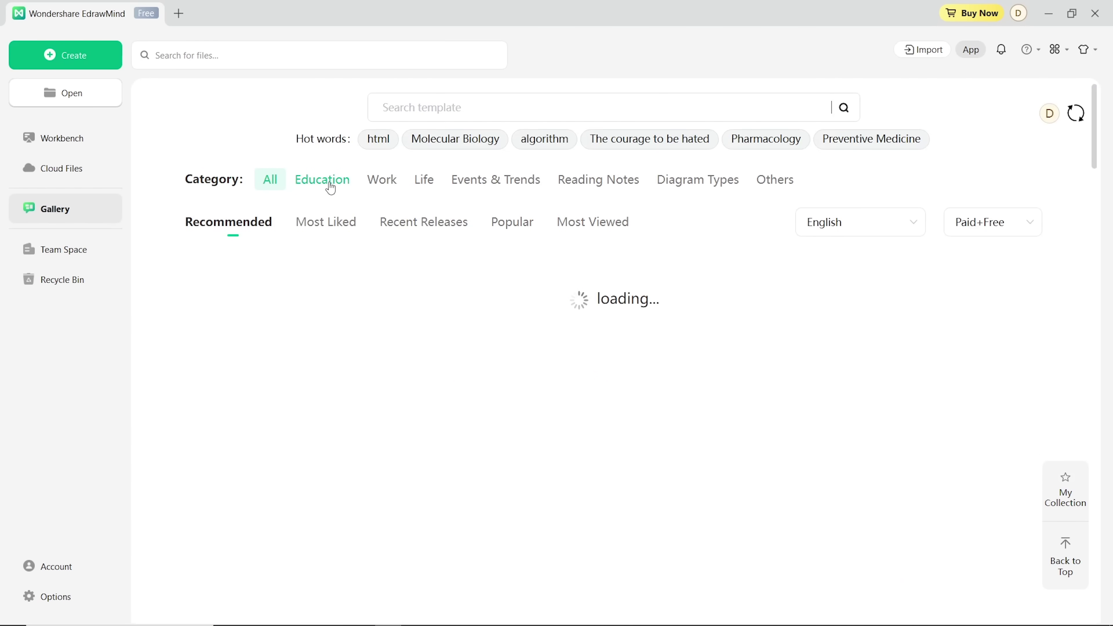
click(381, 179)
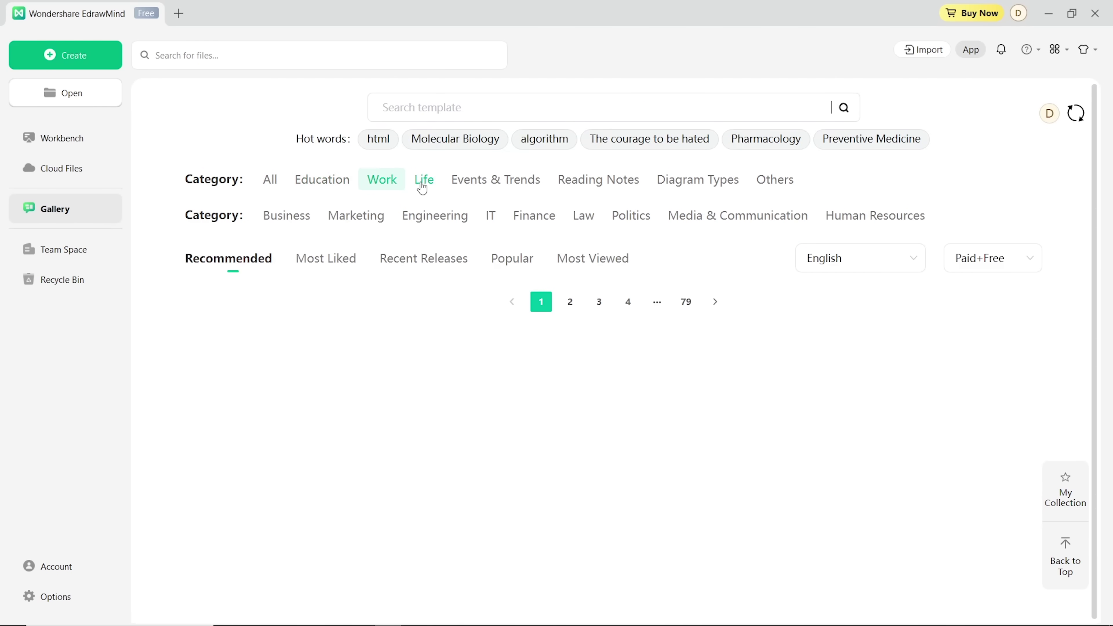
click(423, 180)
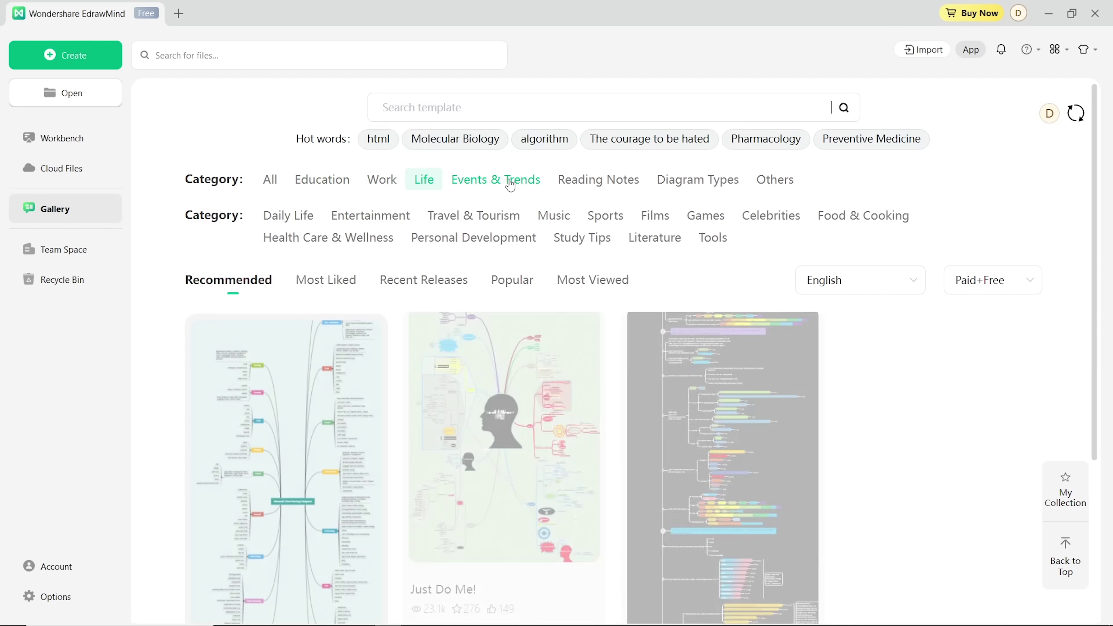
click(508, 181)
click(597, 182)
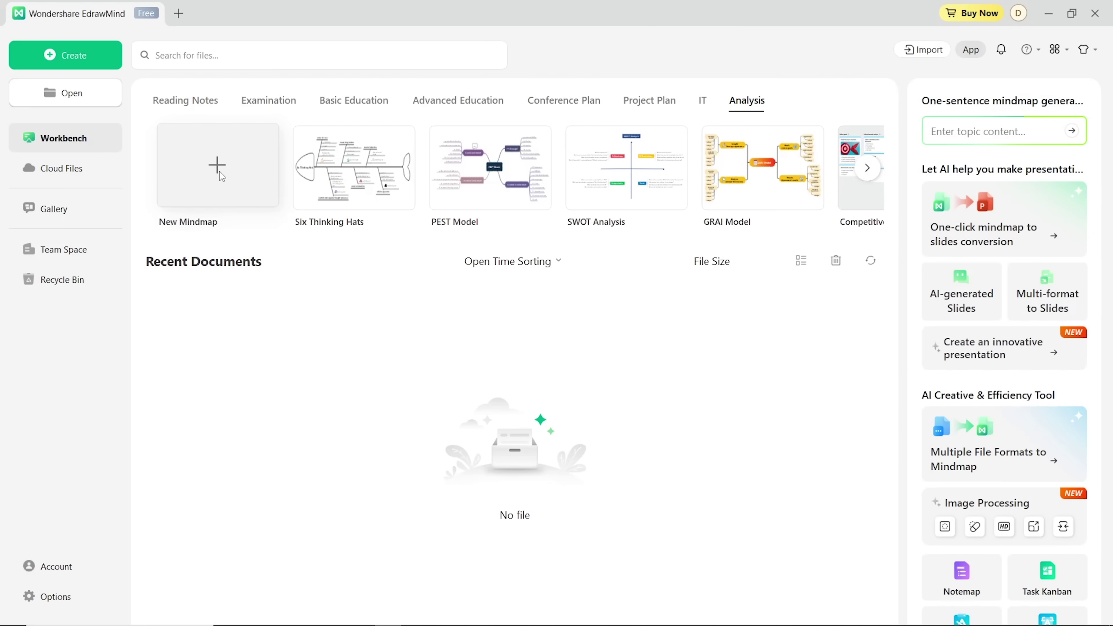
Step: Create a new blank mind map, Map4, and shift it slightly left
click(219, 171)
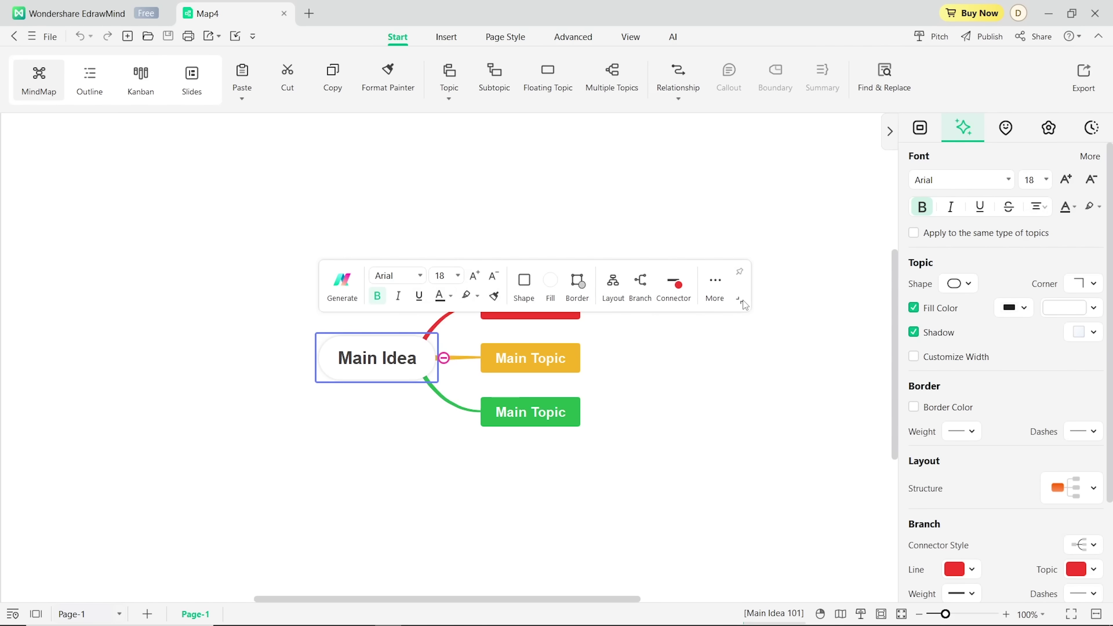
drag(385, 366, 358, 369)
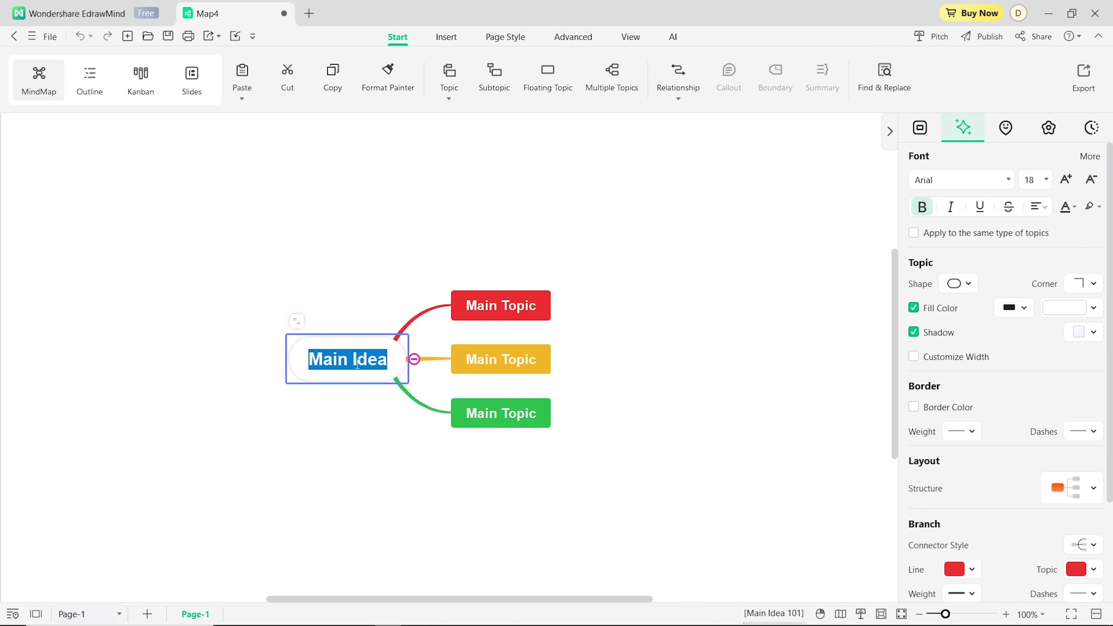
Step: Name the central topic 'Mindmap Idea' and the branches Main Topic1, Topic 2 and Topic 3
text(Mindmap Ide)
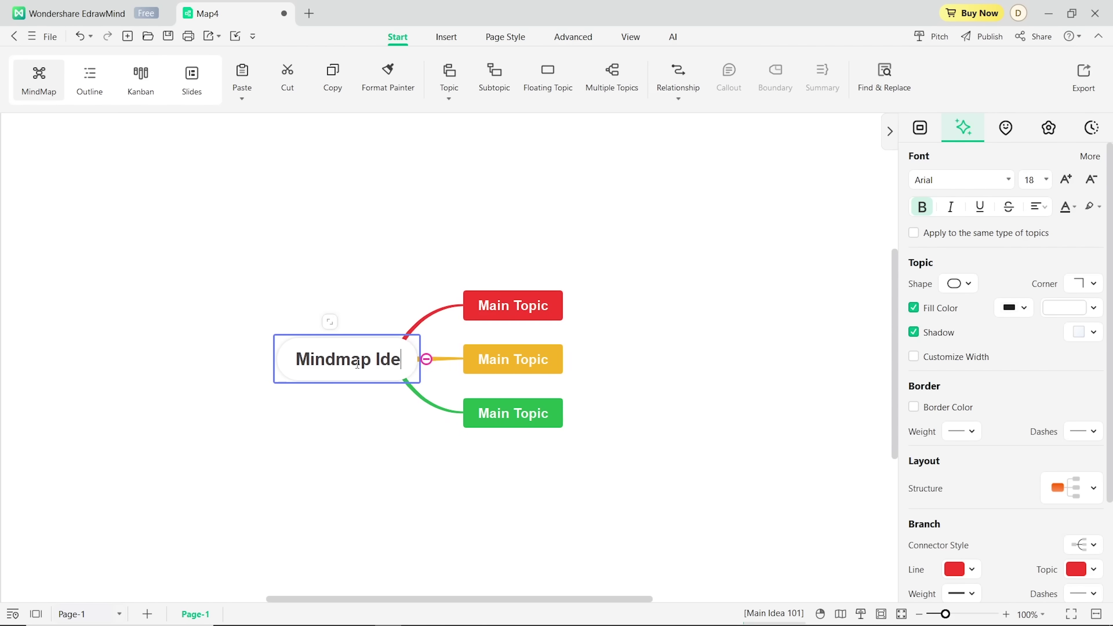
text(a)
click(542, 368)
key(Down)
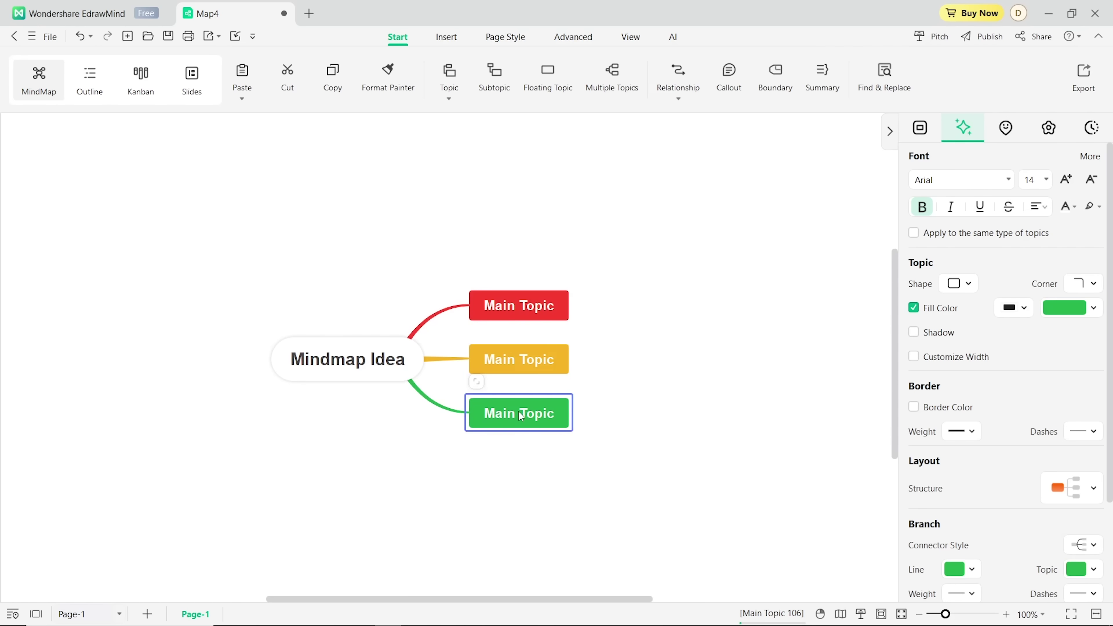
click(557, 311)
click(556, 305)
text(1)
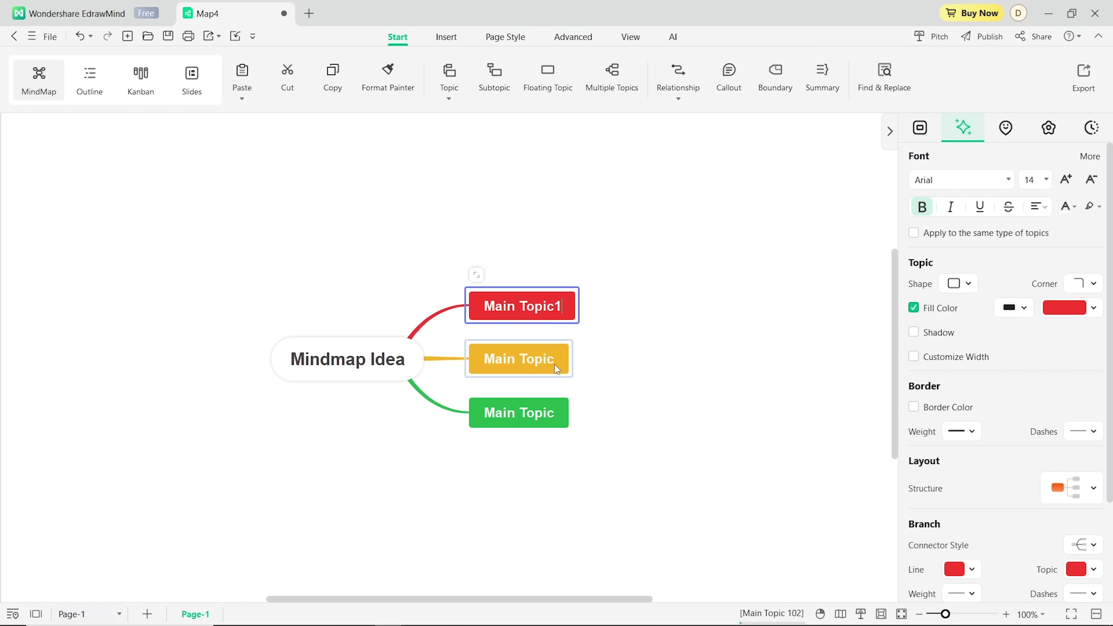
click(560, 359)
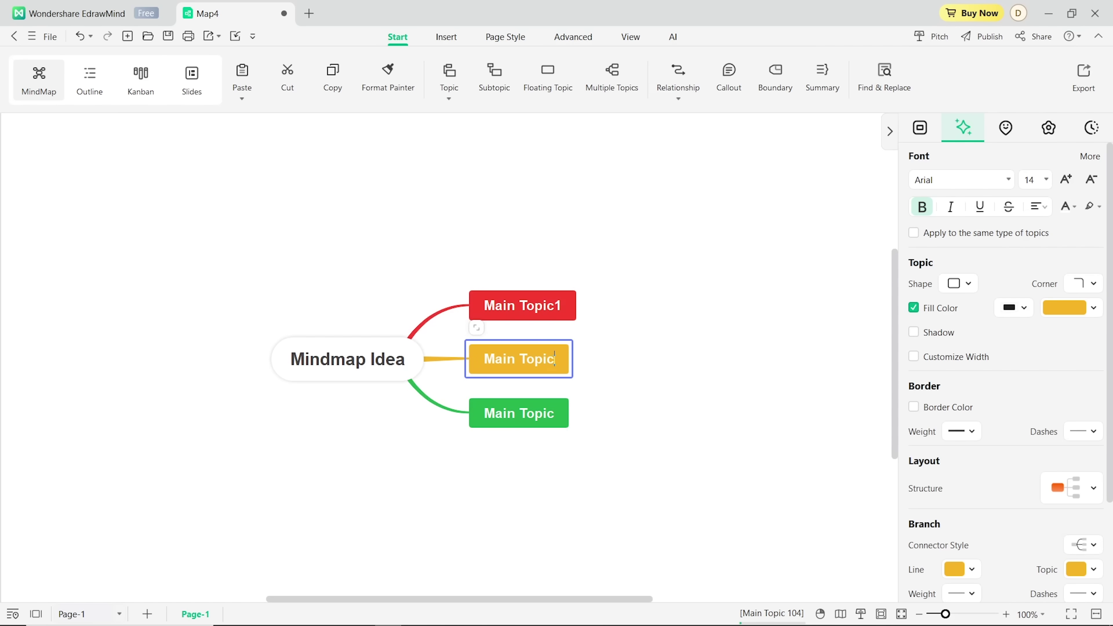
key(ctrl+a)
text(Topic 2)
double_click(546, 404)
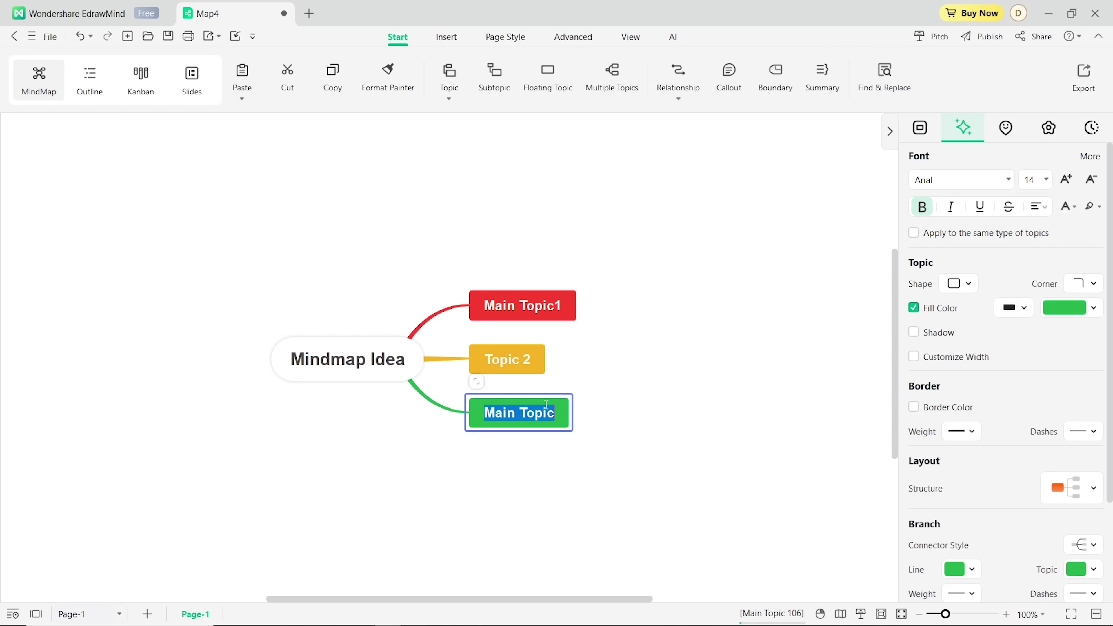
text(Topic 3)
Step: Draw a relationship arrow from Main Topic1 back to the central topic
click(636, 435)
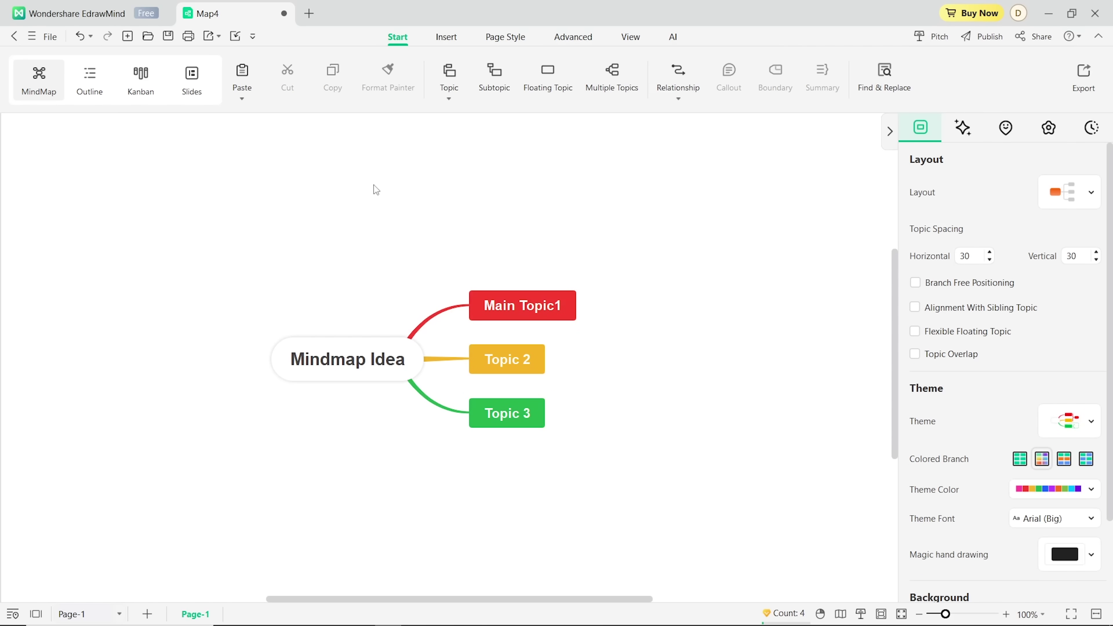
click(677, 73)
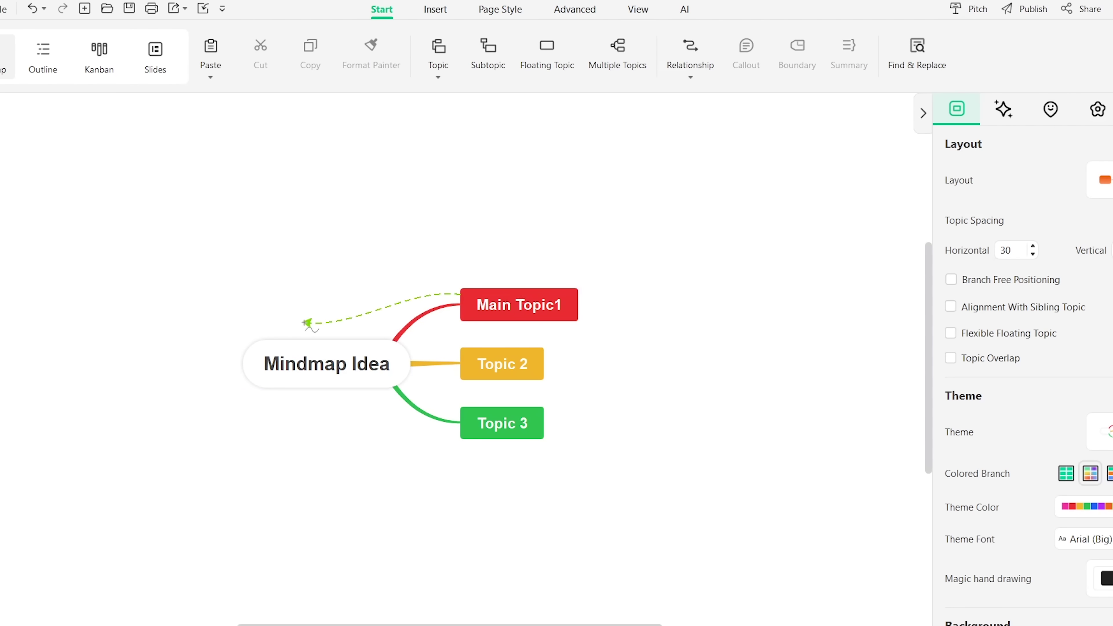
click(310, 341)
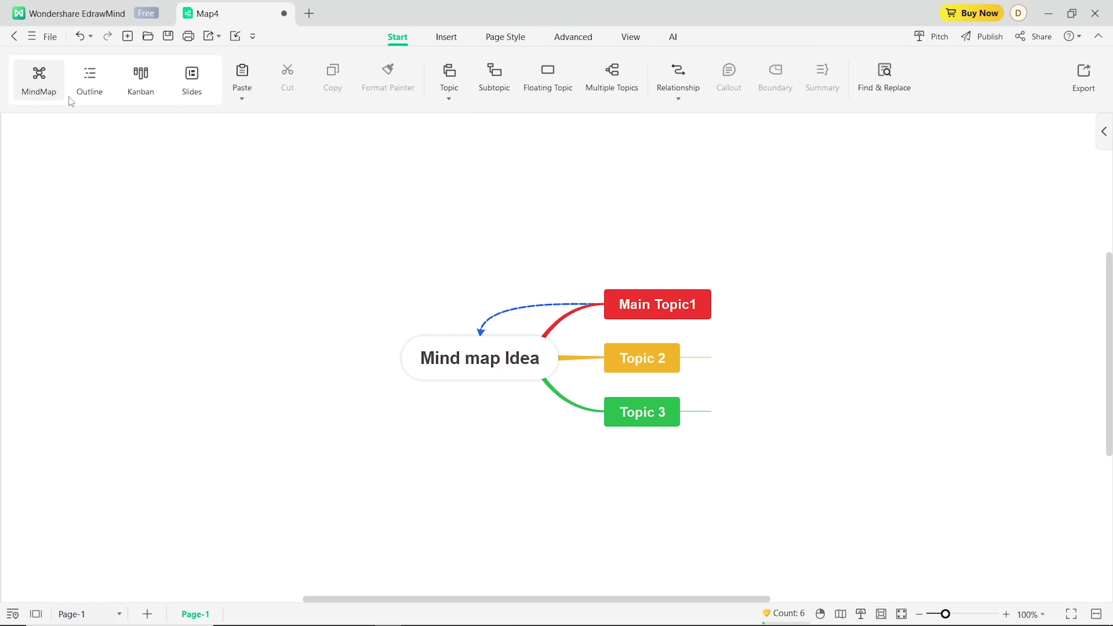
Step: Add an empty Kanban card under Main Topic1, preview Slides, then return to MindMap view
click(90, 78)
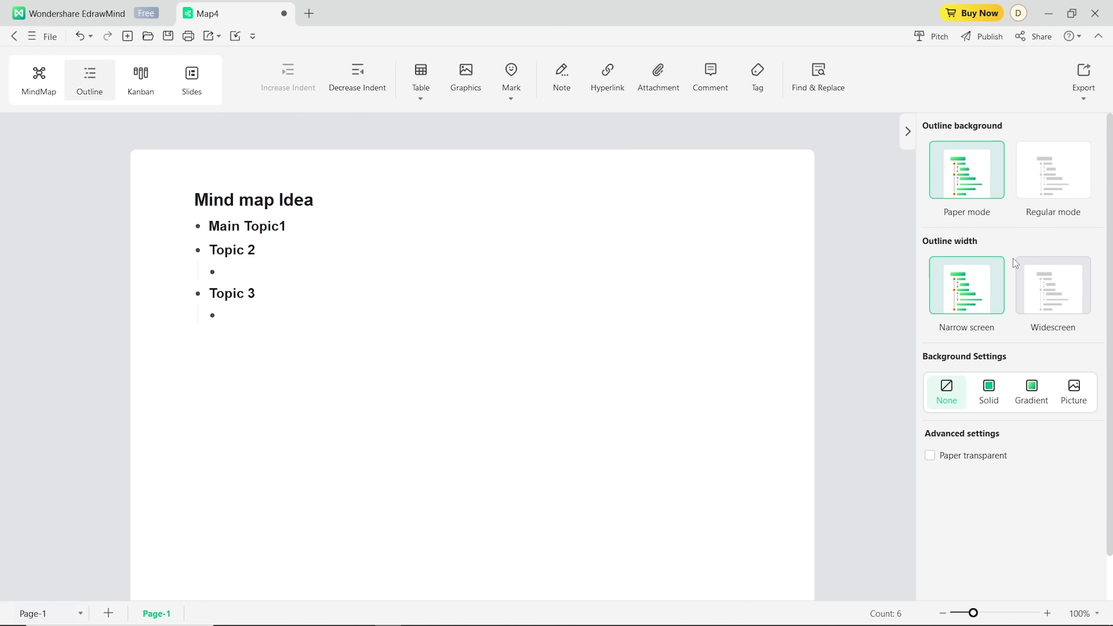
click(142, 82)
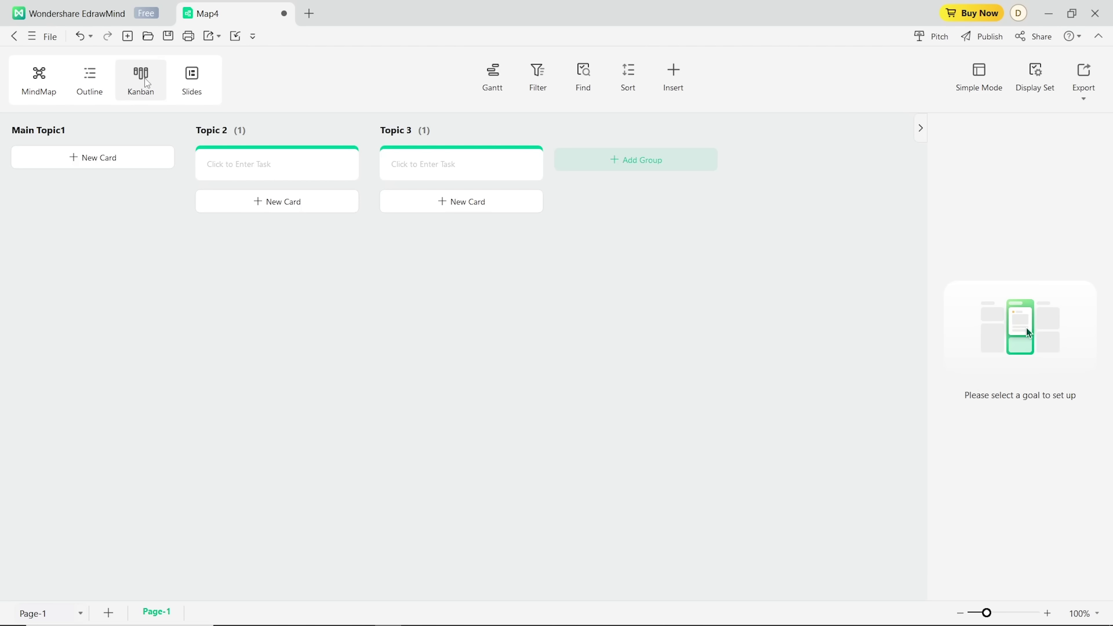
click(164, 166)
click(673, 165)
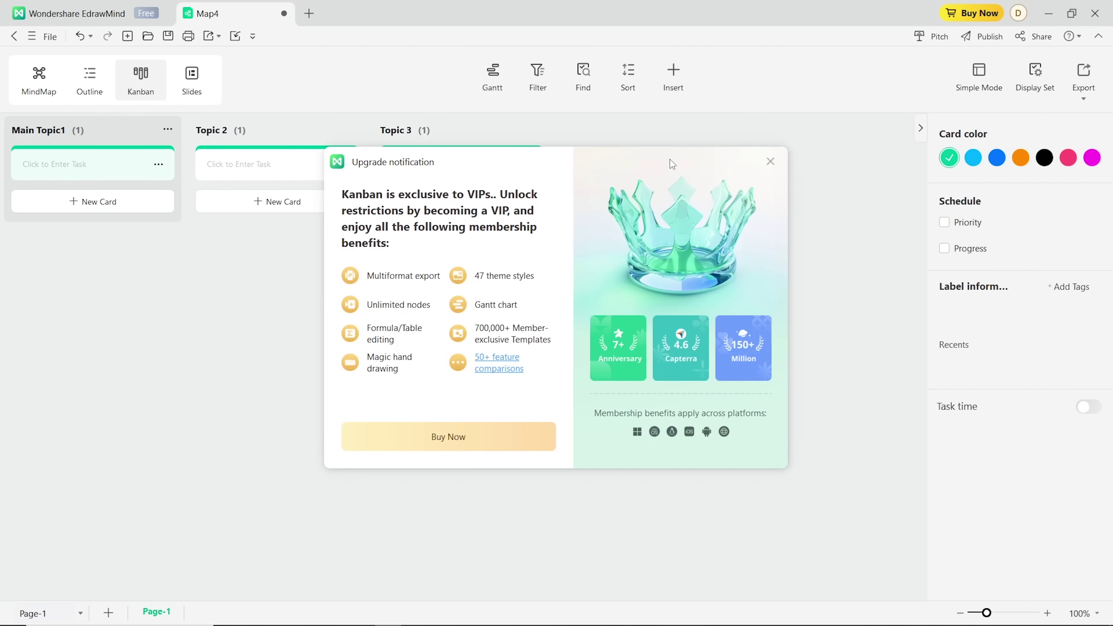
click(770, 162)
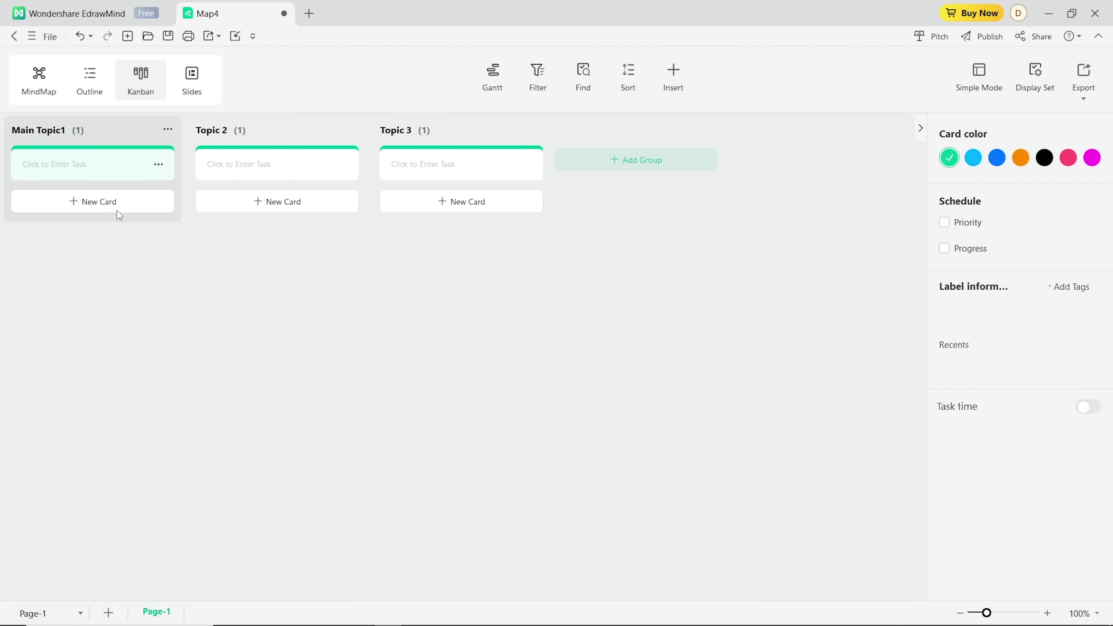
click(193, 83)
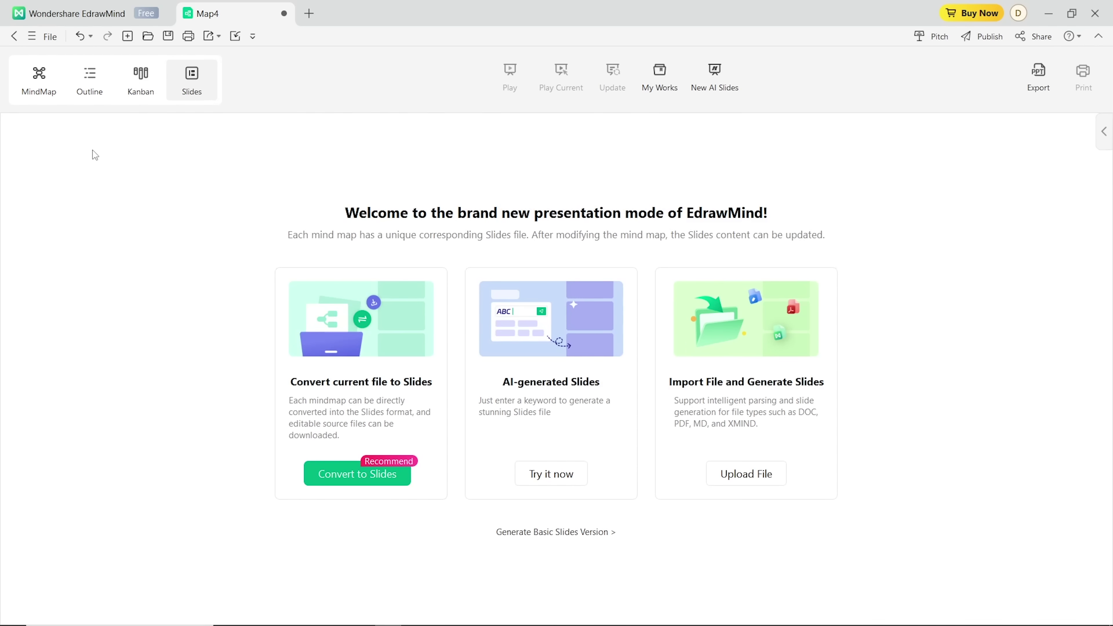
click(43, 90)
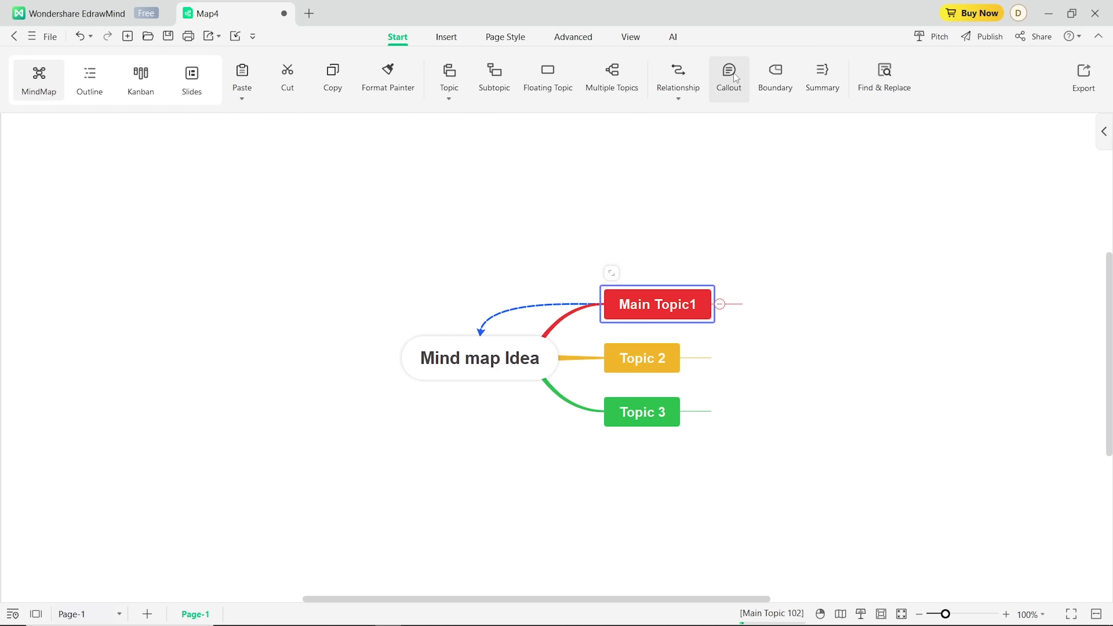
Step: Attach a 'Note' callout above Main Topic1 and add a subtopic beside it
click(734, 77)
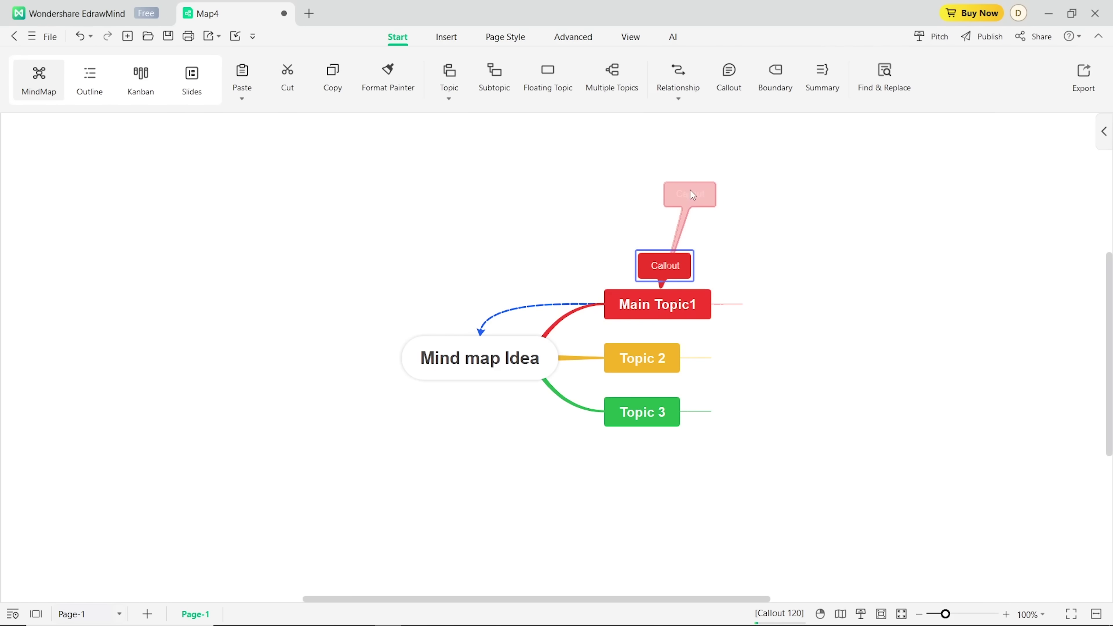
drag(597, 184, 625, 172)
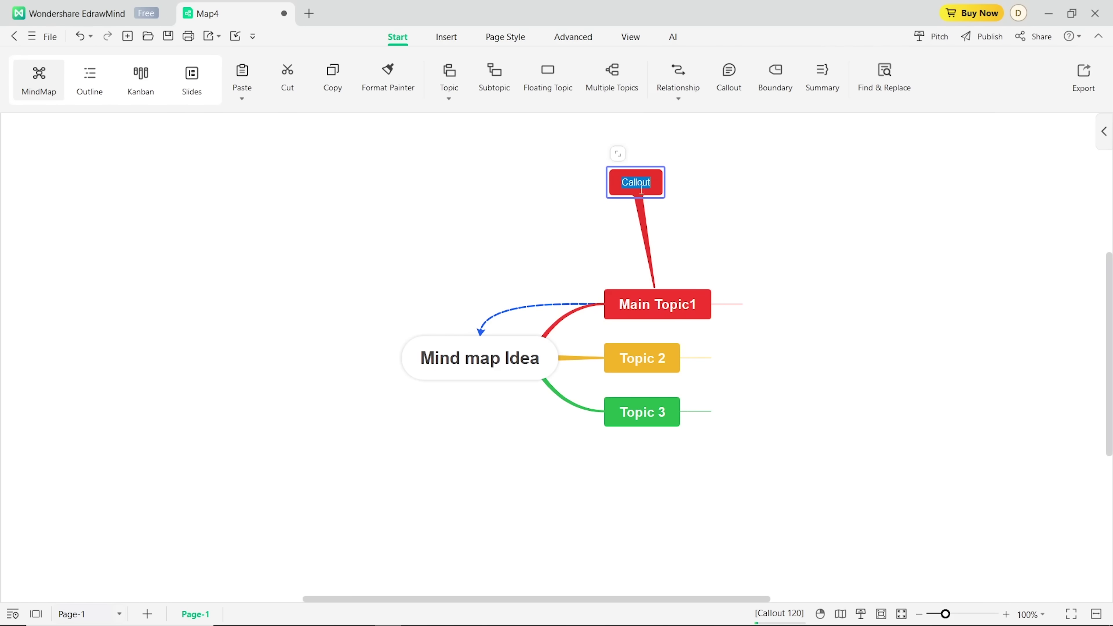
text(Note)
key(Return)
key(Tab)
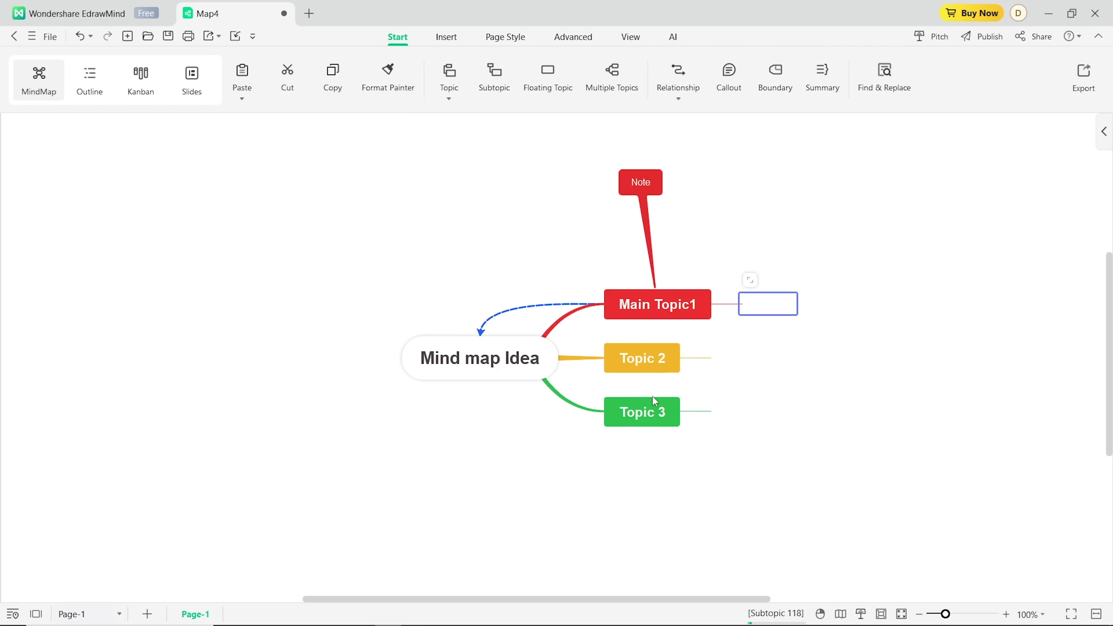
Step: Enclose all three topics in a boundary with its own callout, and summarise Topic 2
click(788, 94)
drag(692, 391, 688, 323)
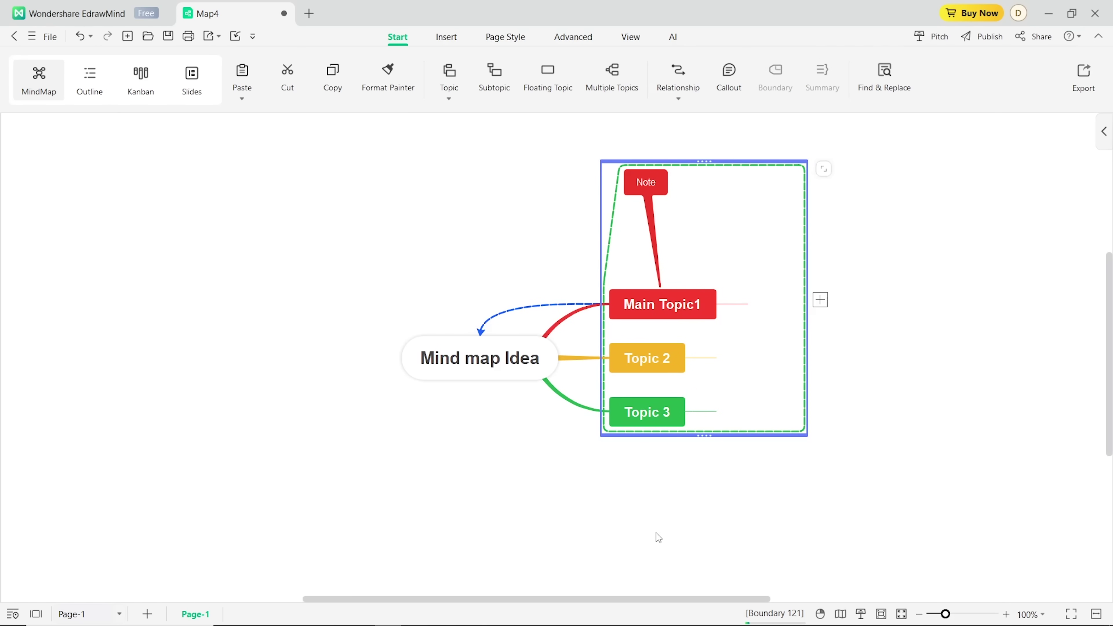
click(819, 297)
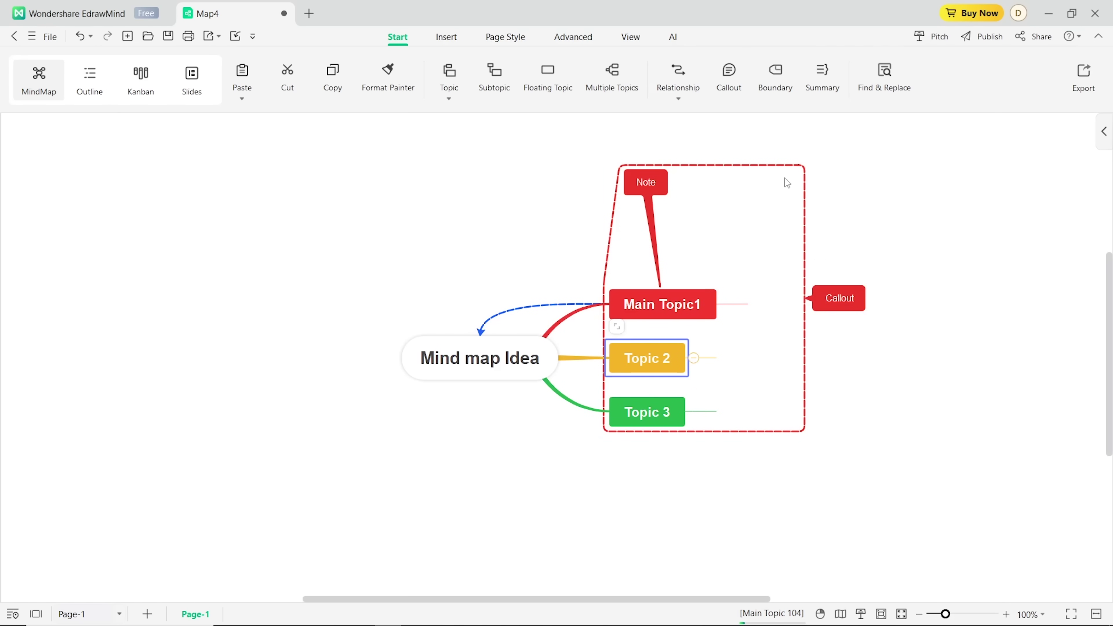
click(827, 73)
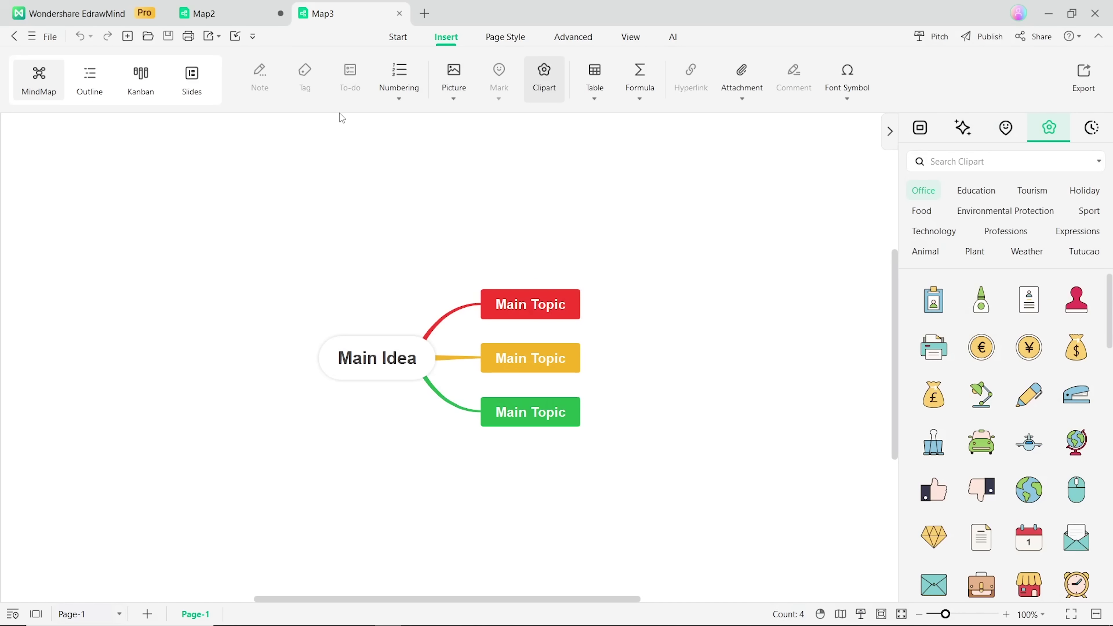
Step: Look through the options for inserting a picture
click(456, 95)
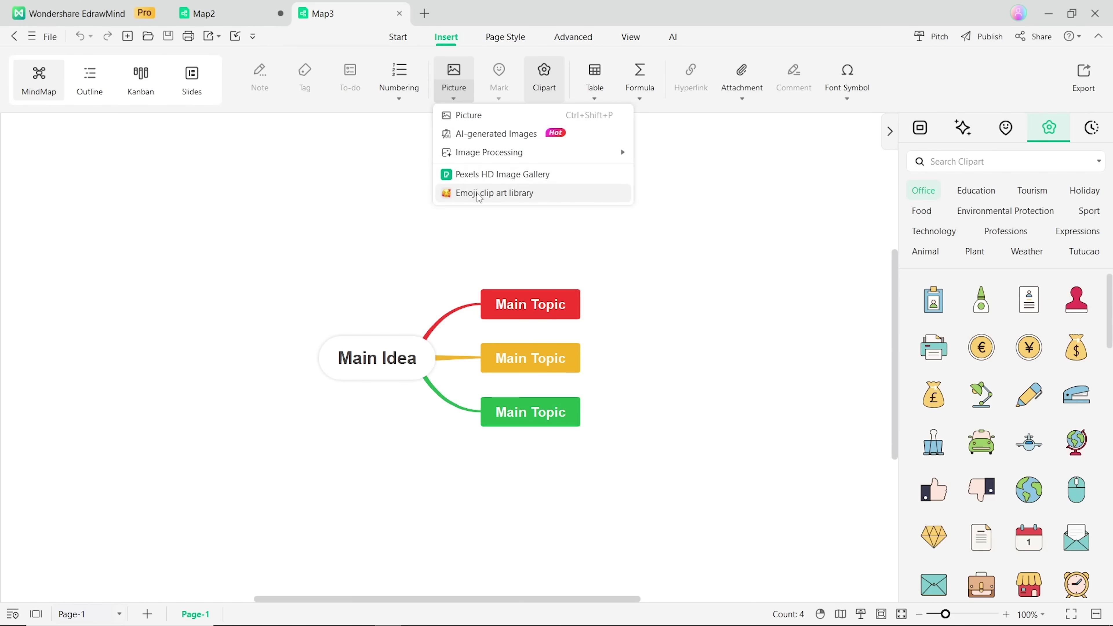
scroll(1009, 323, down, 5)
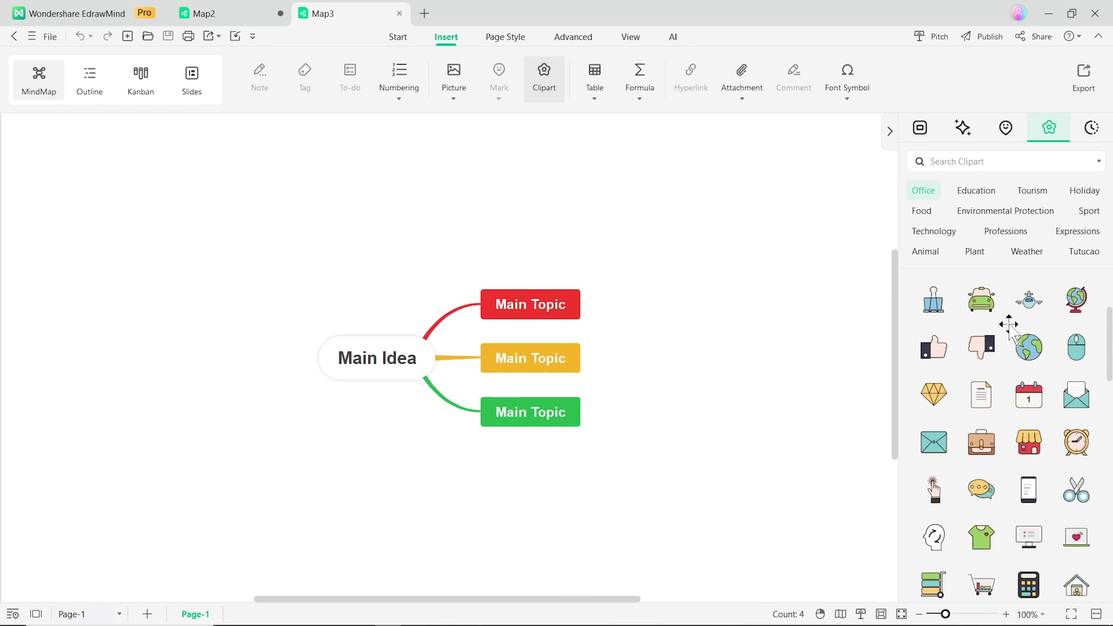
scroll(1016, 390, up, 5)
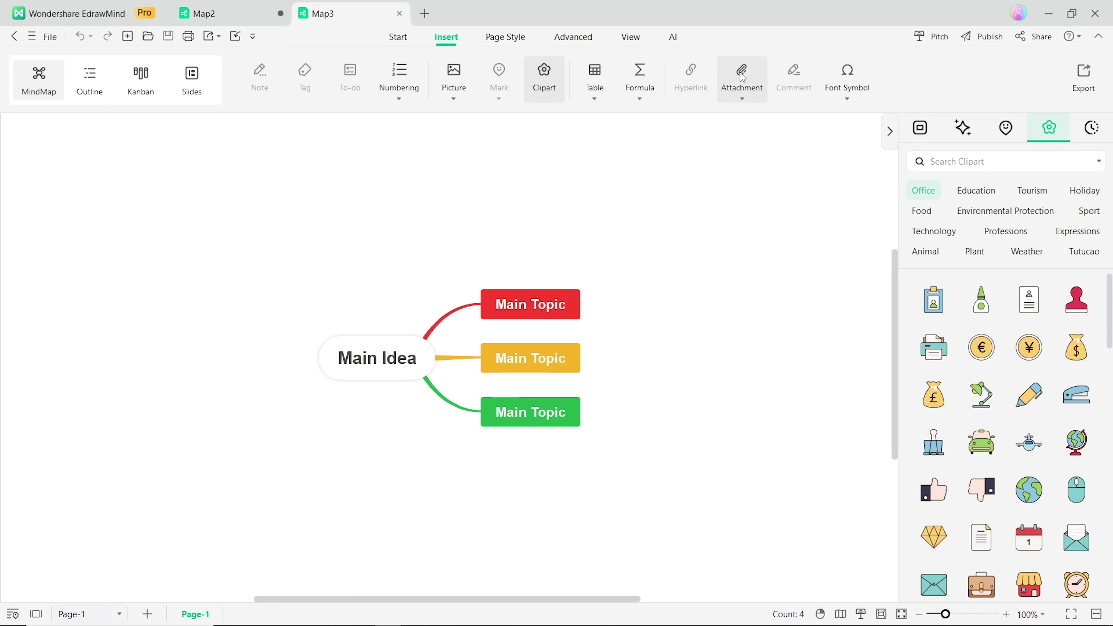
Step: Under Page Style, preview theme colours and branch colouring, then apply Vertical Stroke hand drawing
mouse_move(847, 76)
click(505, 37)
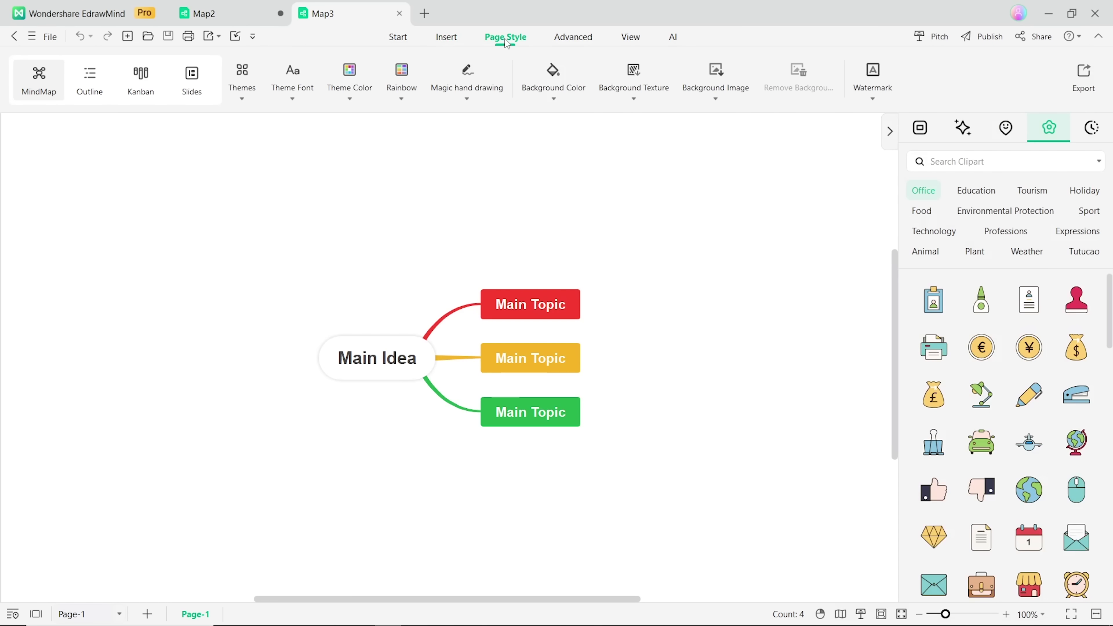
mouse_move(242, 95)
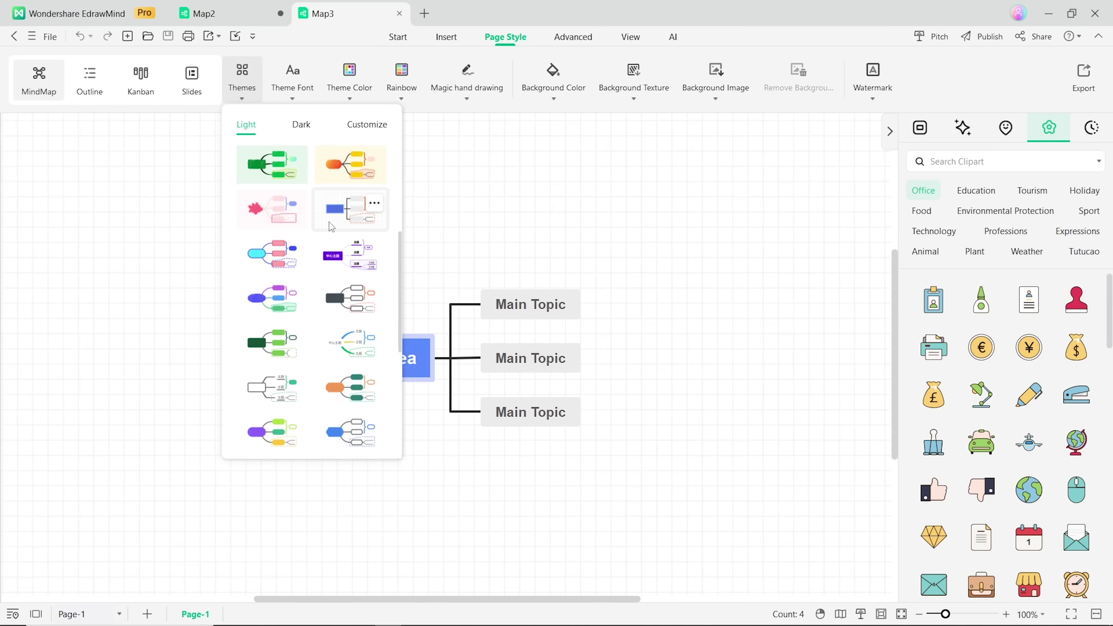
click(350, 98)
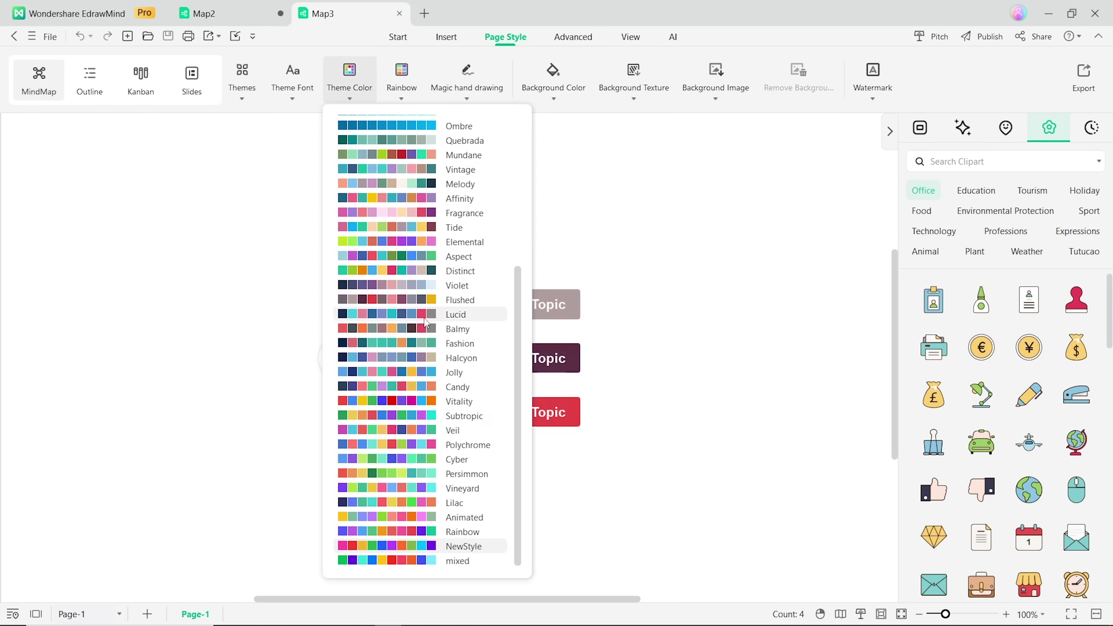
click(402, 100)
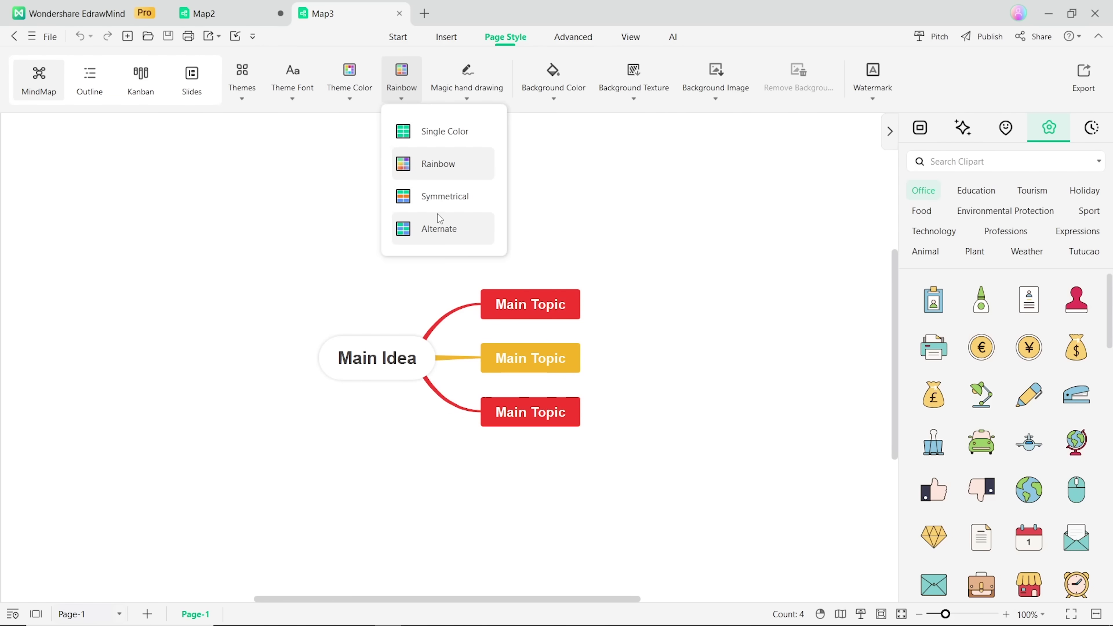
click(466, 96)
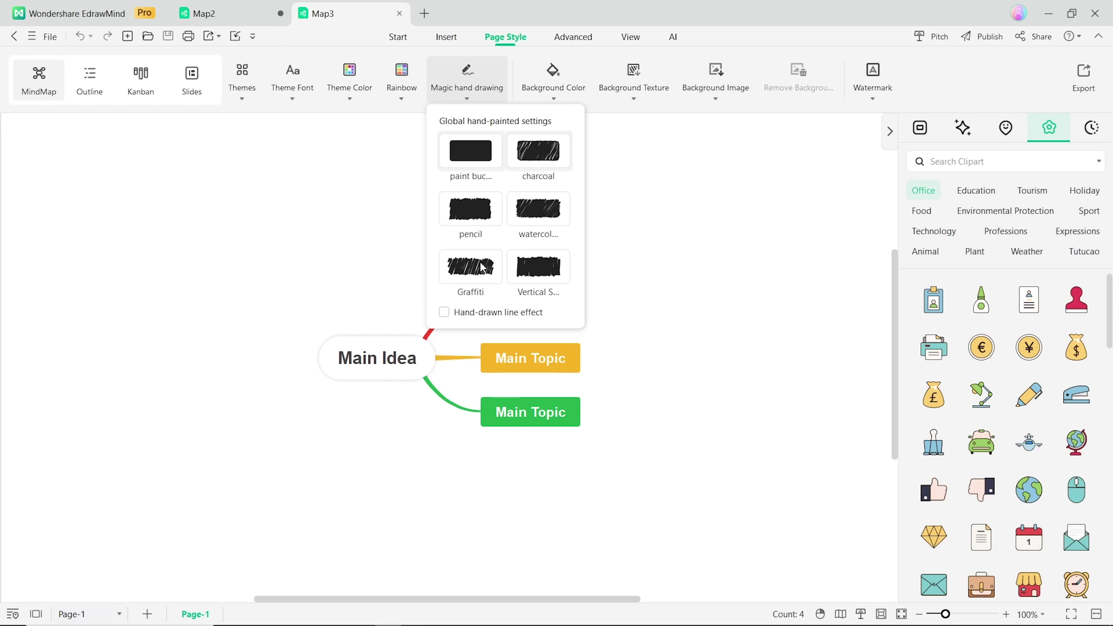
click(539, 266)
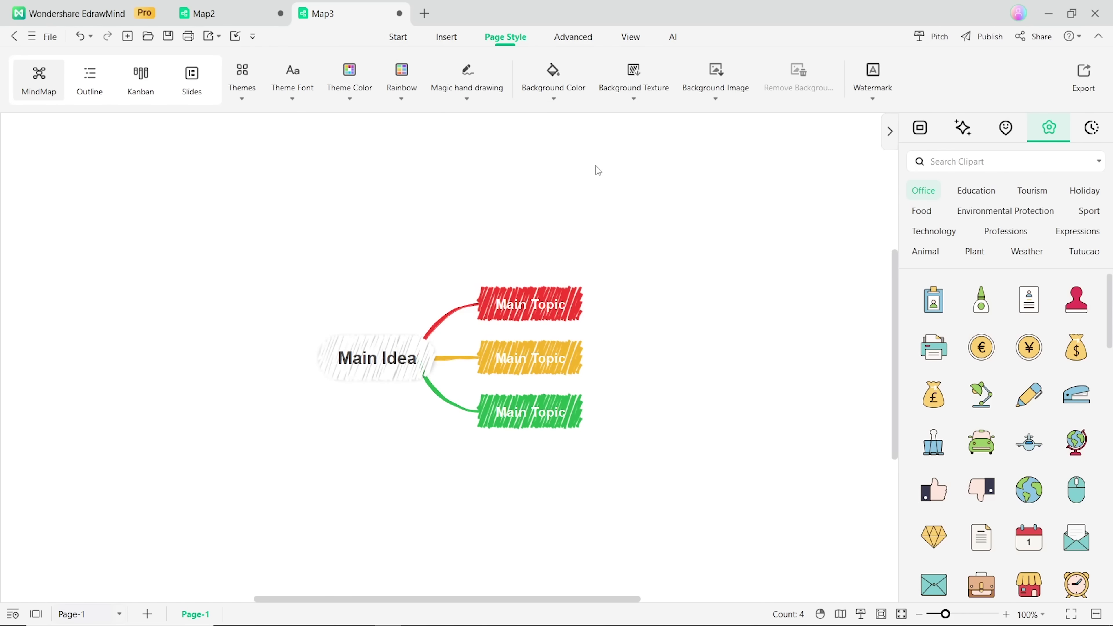
click(715, 99)
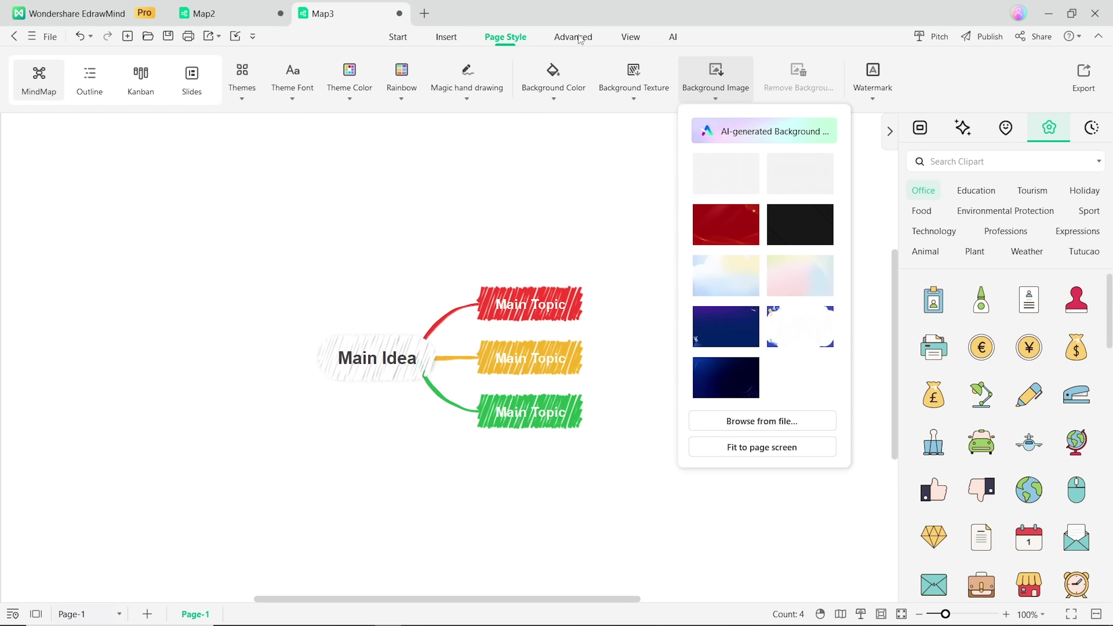
Step: Show the map as a Gantt chart, open its options, and run a spelling check
click(577, 45)
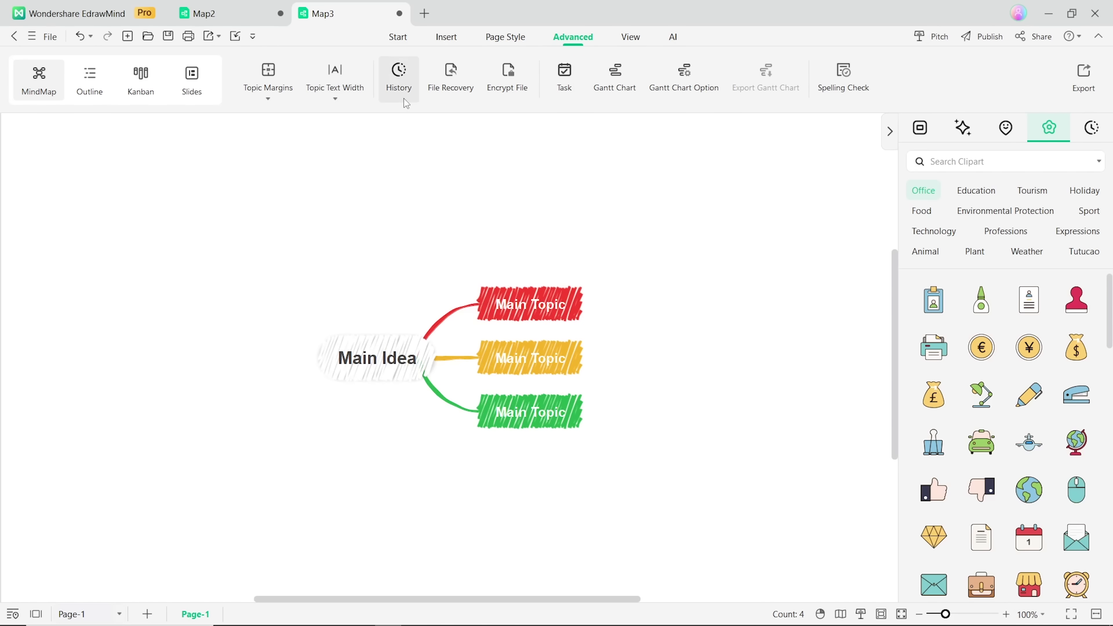
click(618, 83)
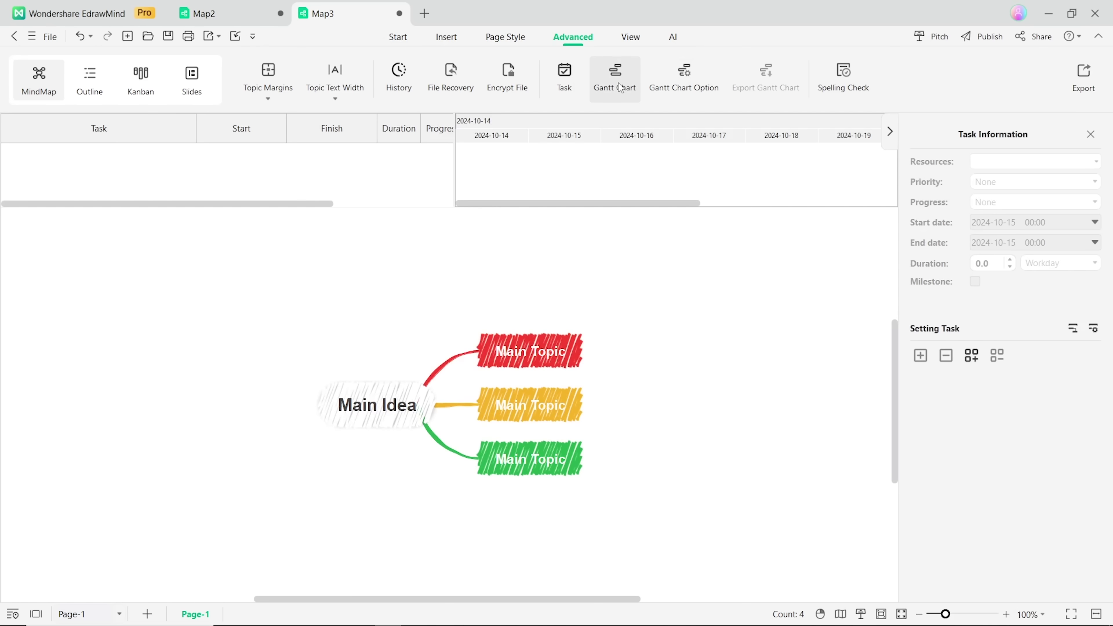
click(674, 82)
click(708, 193)
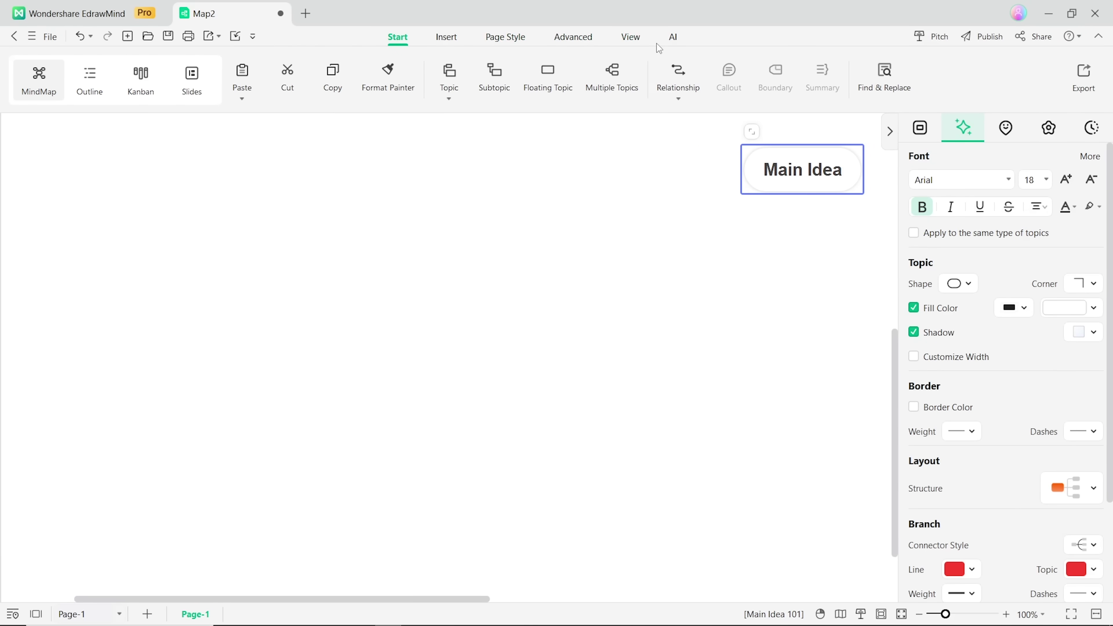
Step: Generate a twelve-branch map, Introduction through Conclusion, from Edraw AI's brainstorming-session answer
click(674, 37)
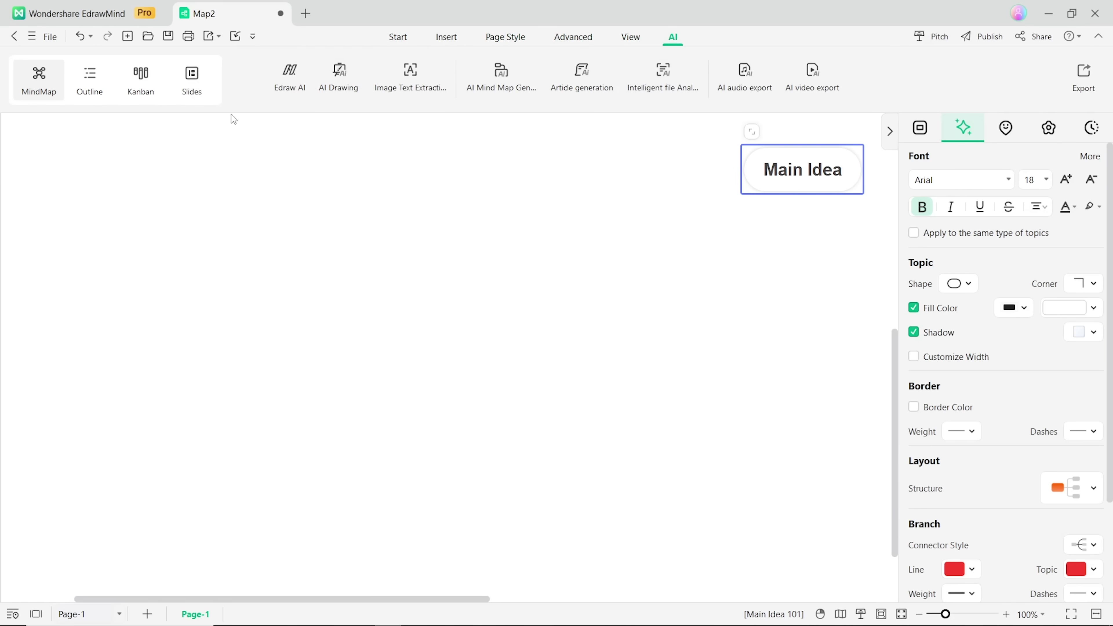
click(288, 73)
mouse_move(320, 436)
mouse_down()
mouse_move(319, 418)
mouse_move(320, 452)
mouse_up()
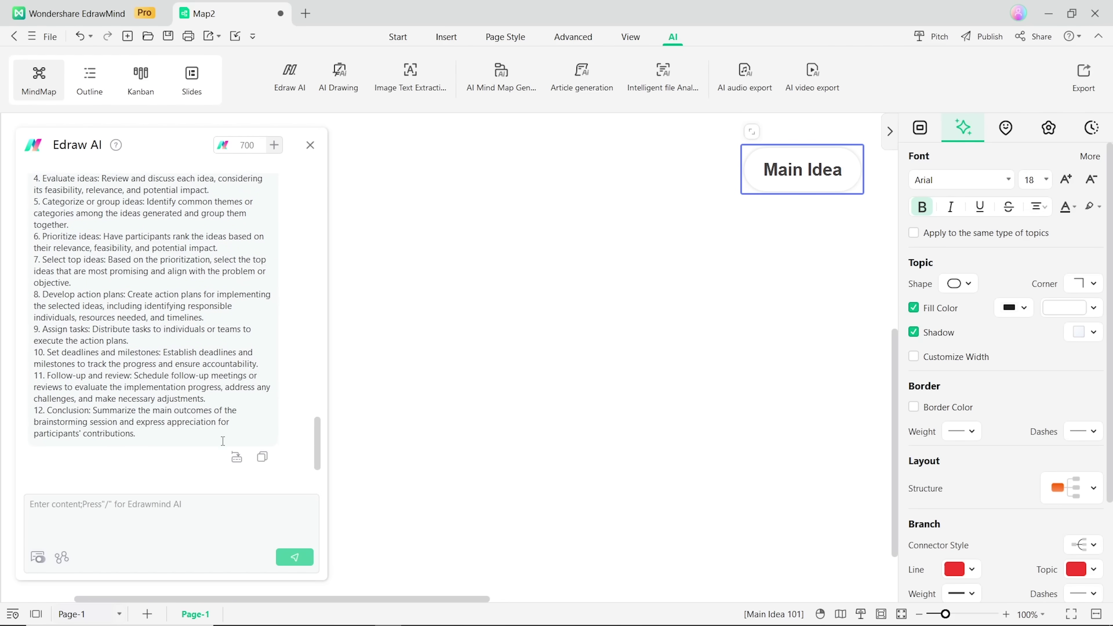
click(237, 462)
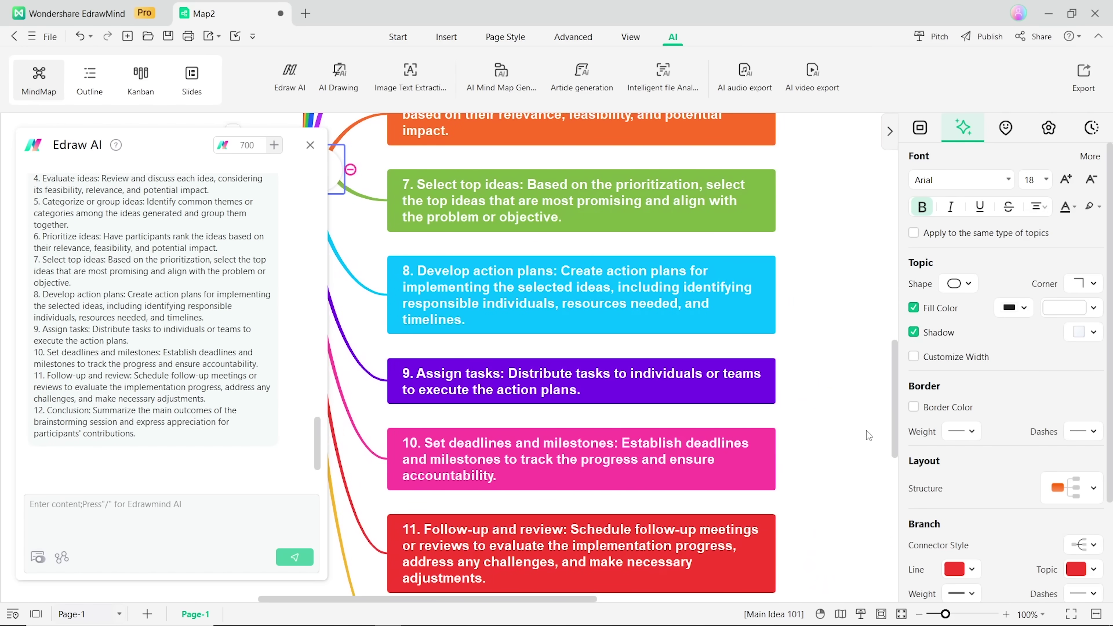
scroll(869, 436, down, 3)
scroll(819, 428, up, 10)
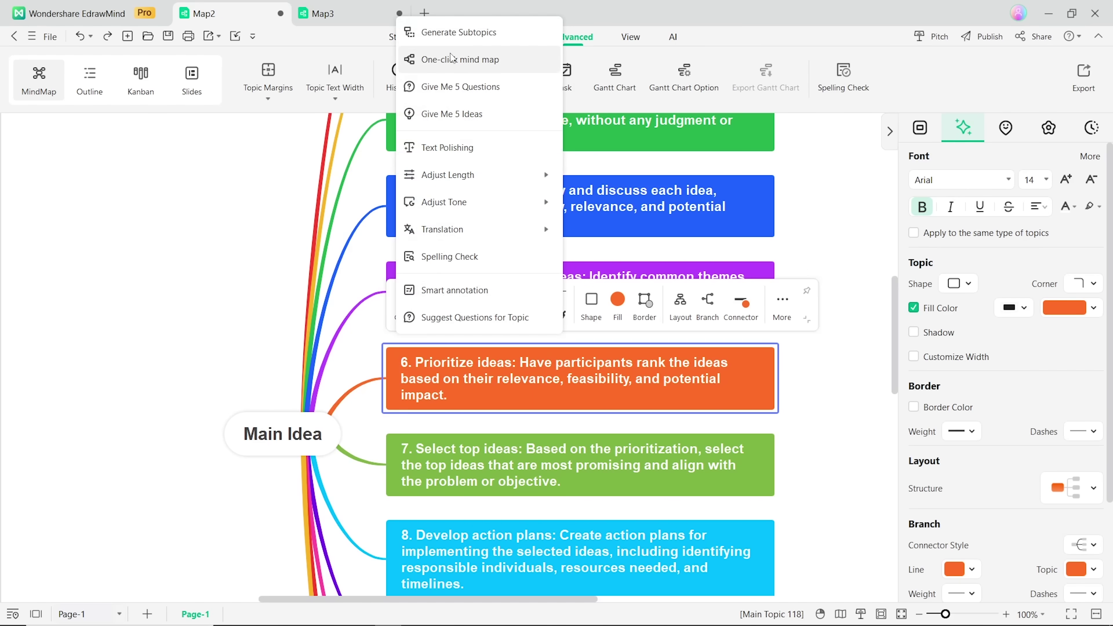
Step: Expand topic 6 with AI subtopics and generate a dark blue gradient watercolor image
click(453, 60)
drag(532, 599, 663, 615)
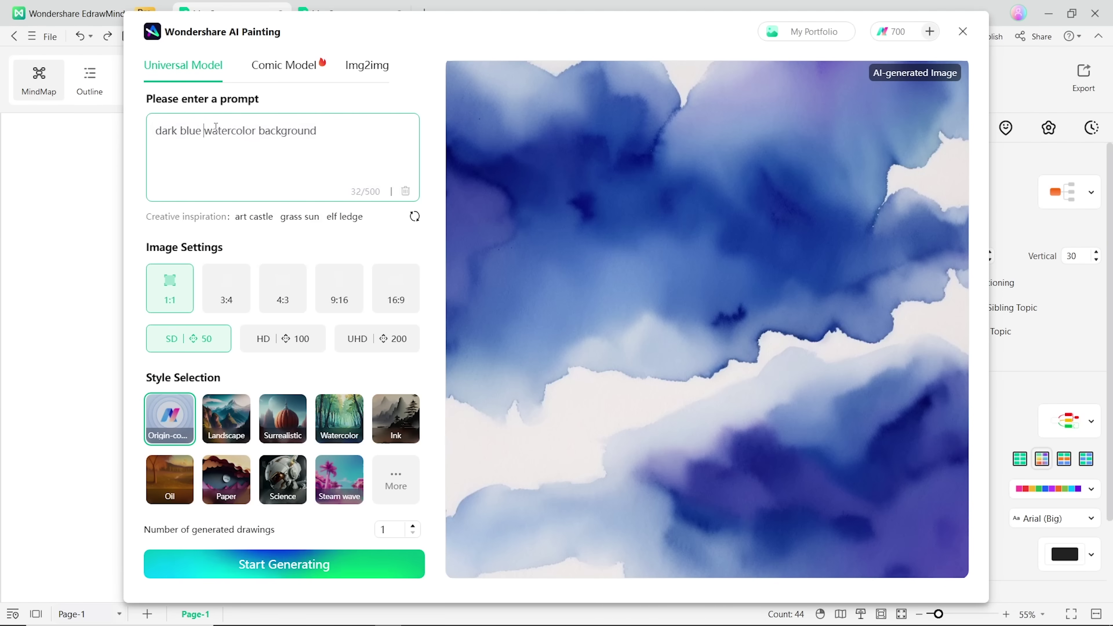
click(291, 559)
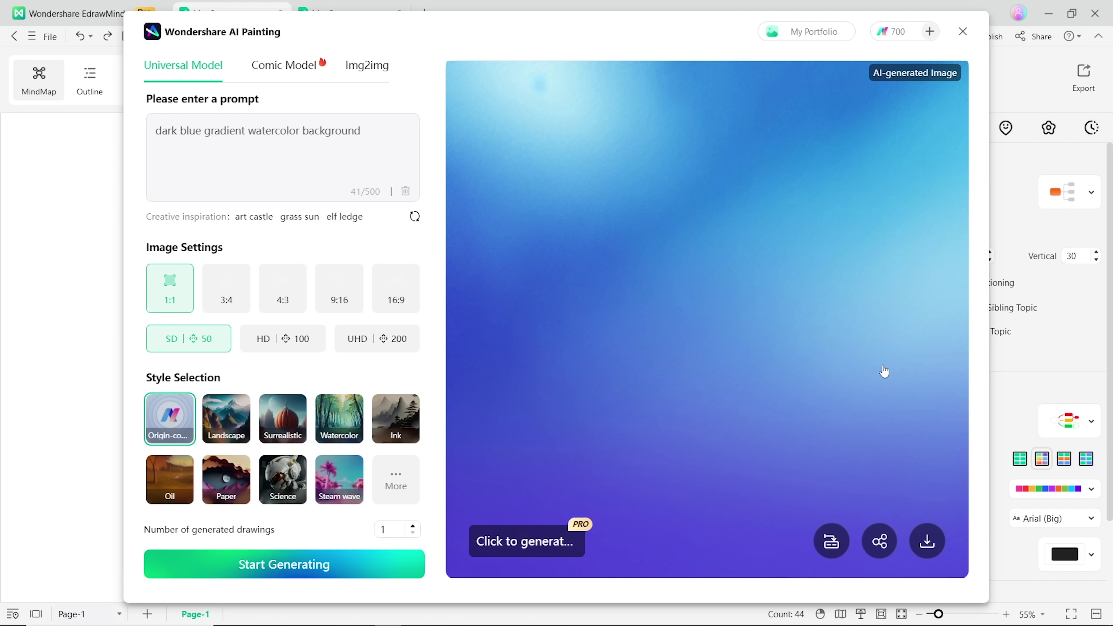
Step: Insert the generated gradient image into the map, then delete it
click(831, 541)
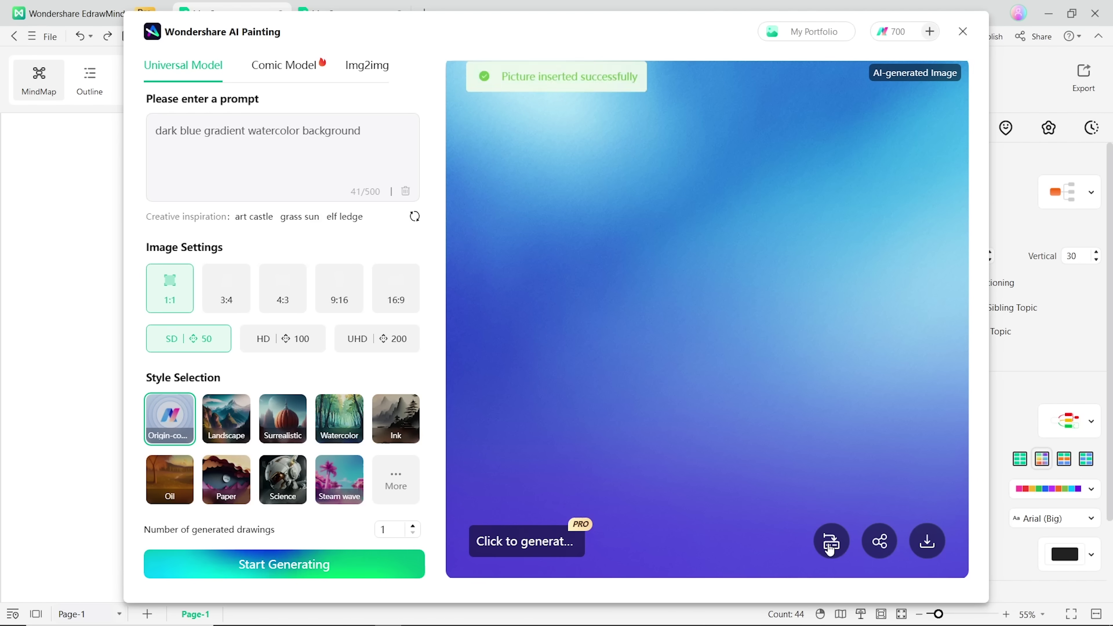
click(964, 32)
drag(488, 184, 318, 278)
key(Delete)
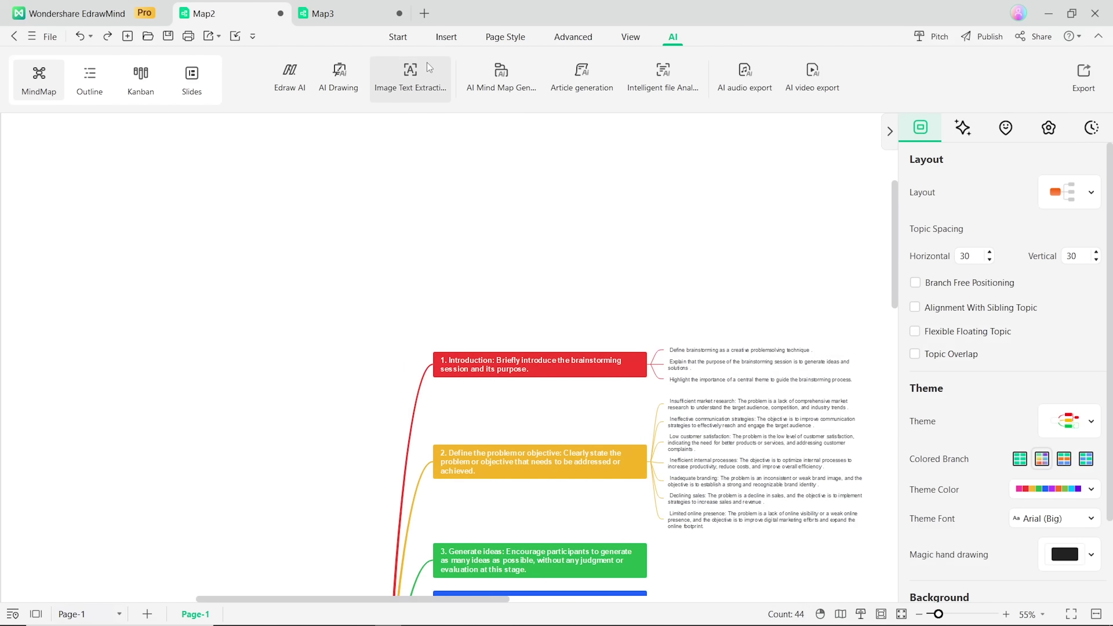
Step: Add a DATA ANALYSIS FOR BUSINESS INFOGRAPHICS topic using text extracted from the infographic image
click(414, 71)
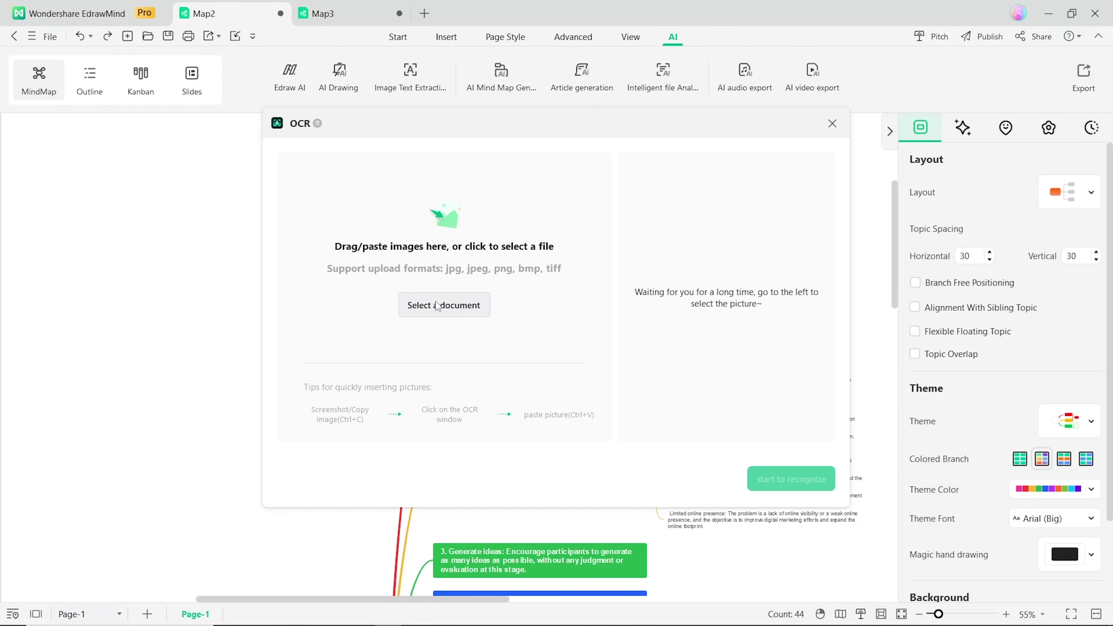
key(ctrl+v)
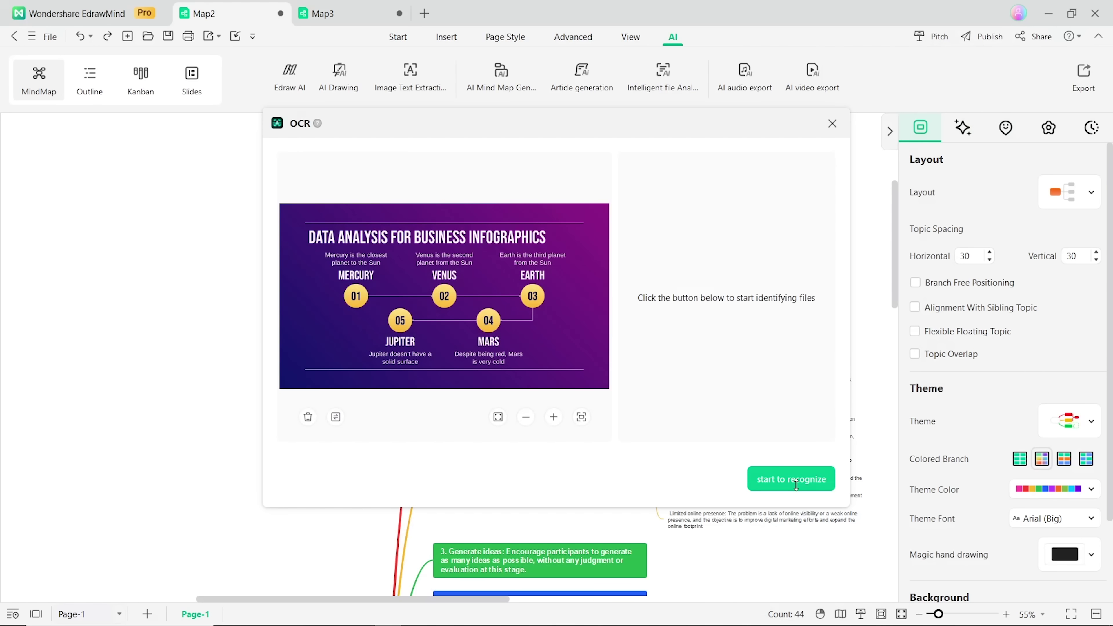
click(796, 482)
click(701, 479)
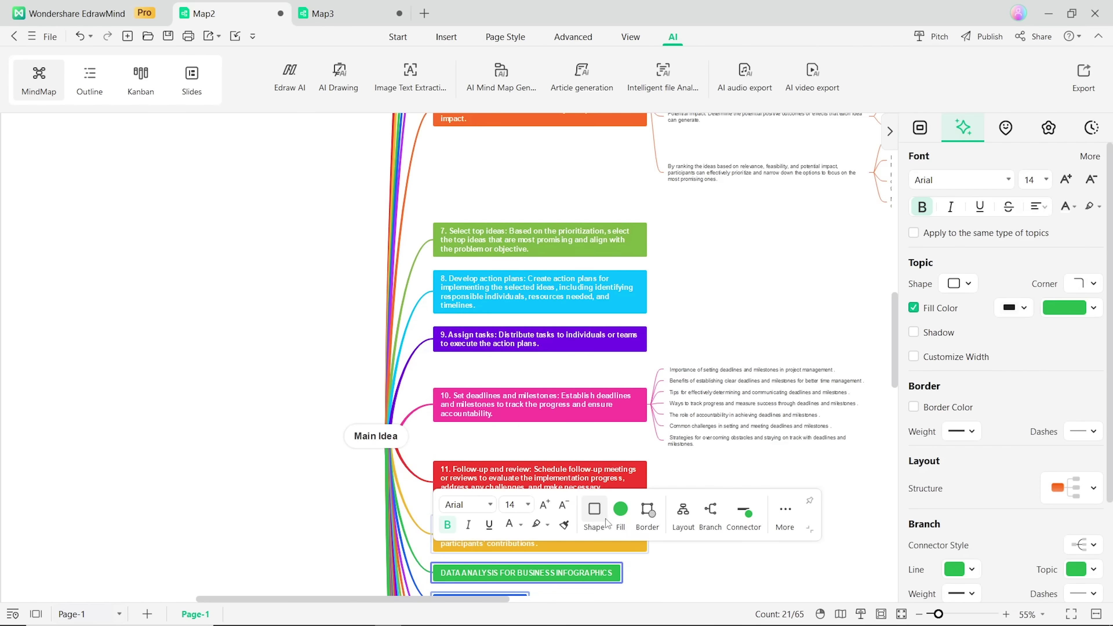
scroll(708, 453, down, 5)
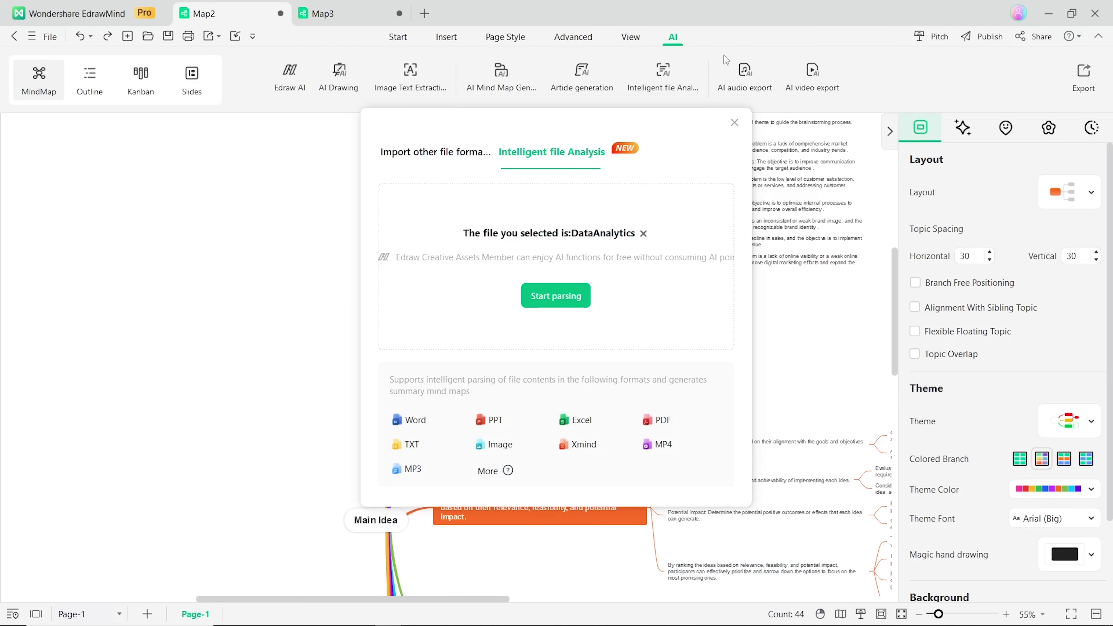
Step: Parse DataAnalytics.pdf into a new DataAnalytics summary map
click(574, 296)
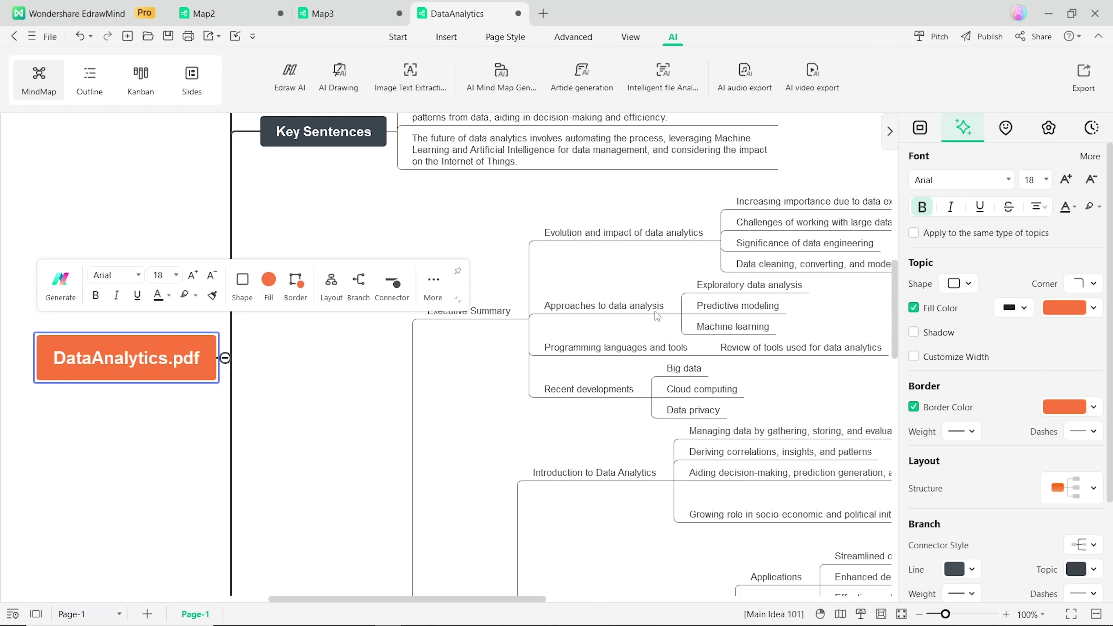
drag(479, 603, 553, 601)
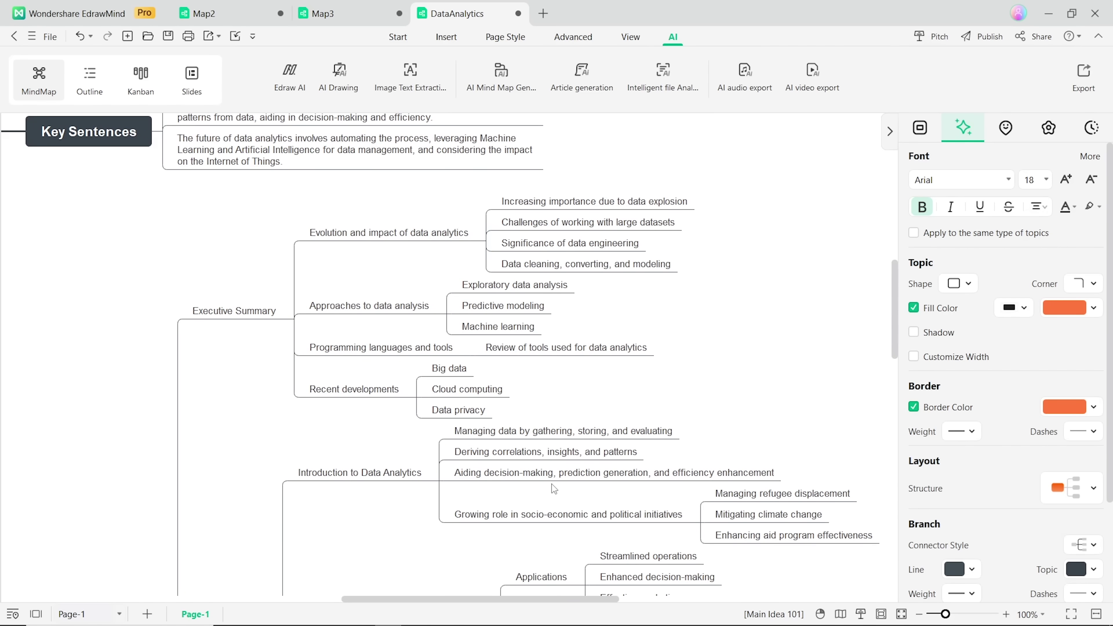
scroll(552, 489, down, 10)
scroll(553, 489, down, 3)
scroll(553, 489, up, 8)
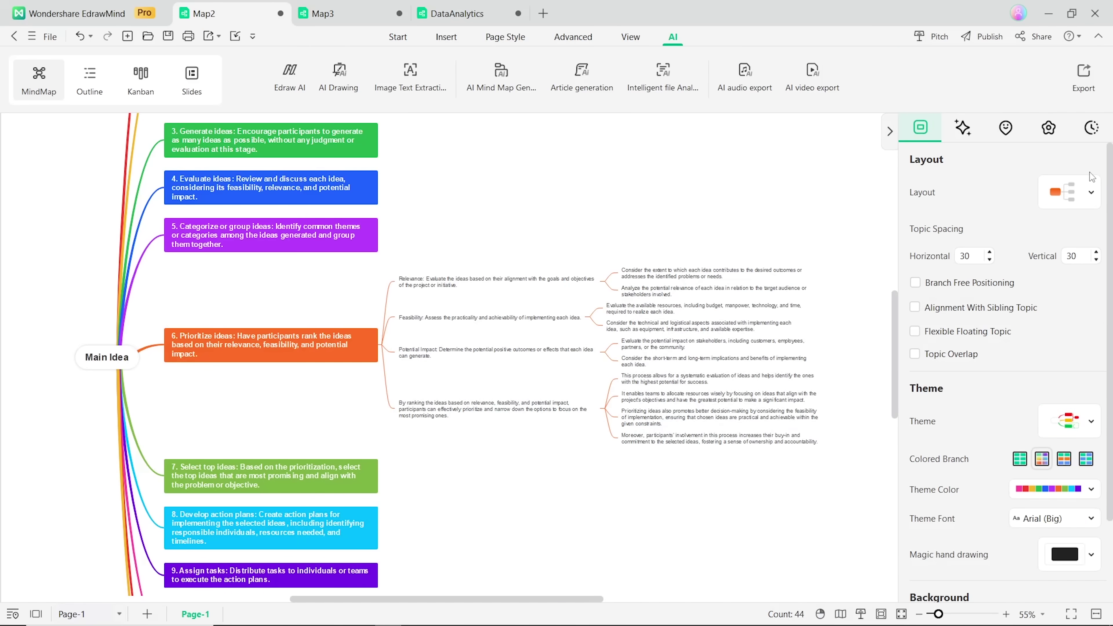
Step: Try balanced, downward tree, timeline and org-chart layouts on the brainstorming map
click(1091, 192)
click(834, 239)
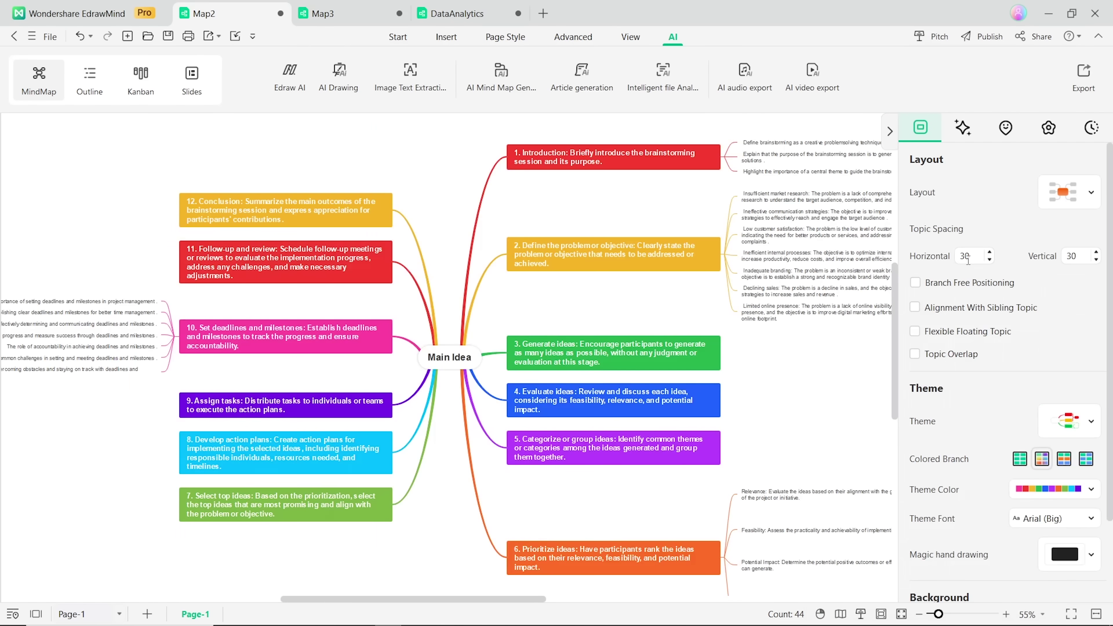
click(1090, 192)
click(834, 308)
click(1091, 192)
click(839, 353)
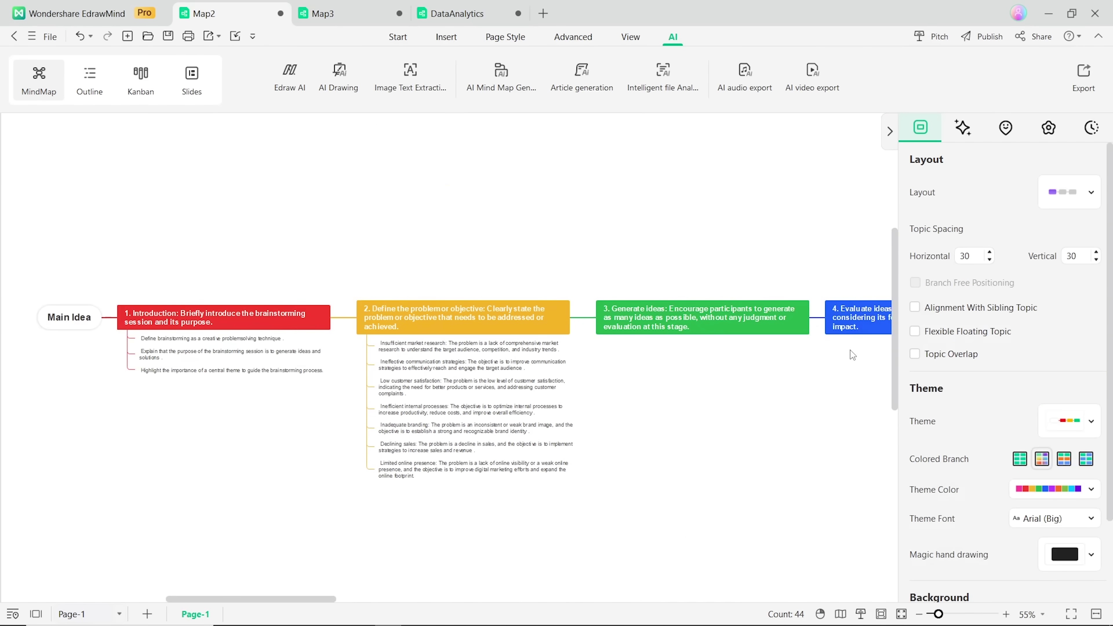
click(1090, 192)
click(839, 408)
Step: Apply the fishbone layout and choose the Light pitch style template
click(1090, 192)
click(839, 465)
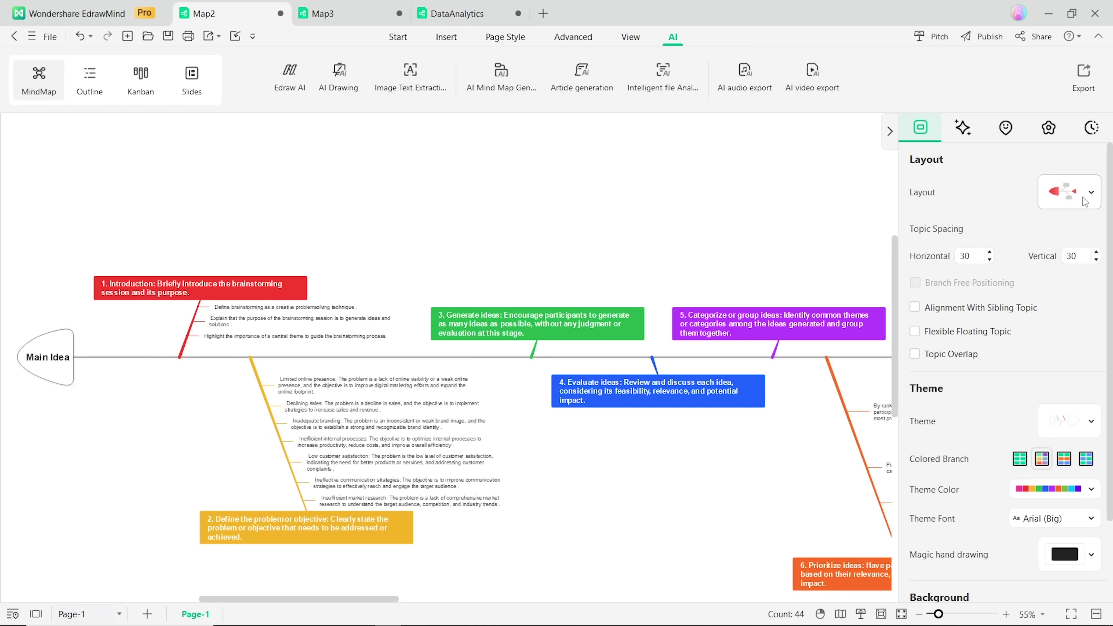
click(931, 37)
click(744, 263)
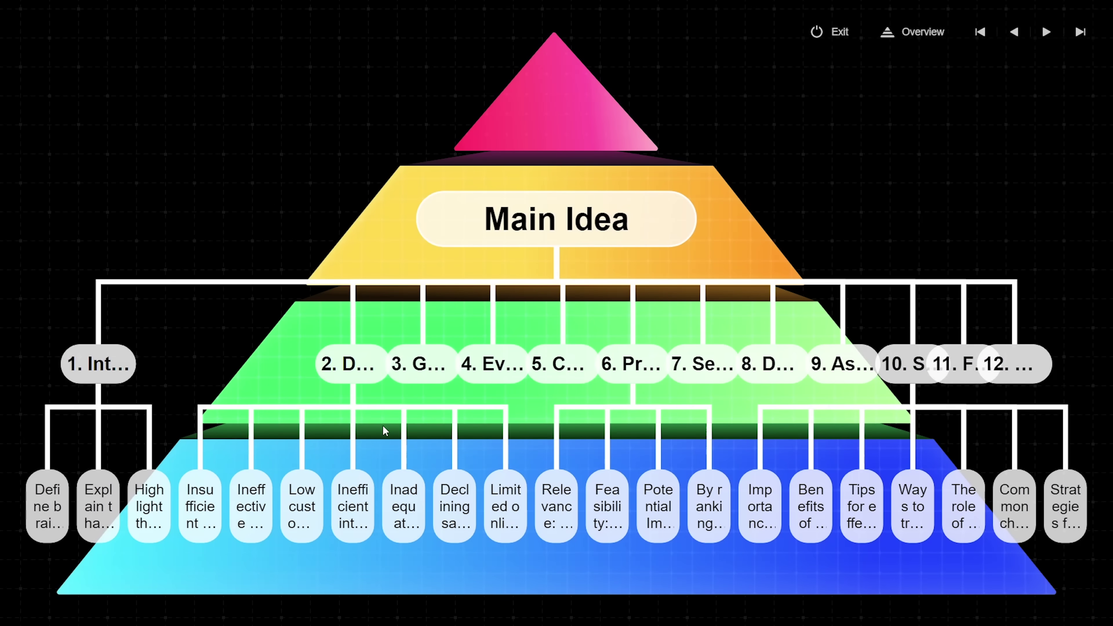
Step: Advance the full-screen pitch presentation past the pyramid overview slide
click(1046, 33)
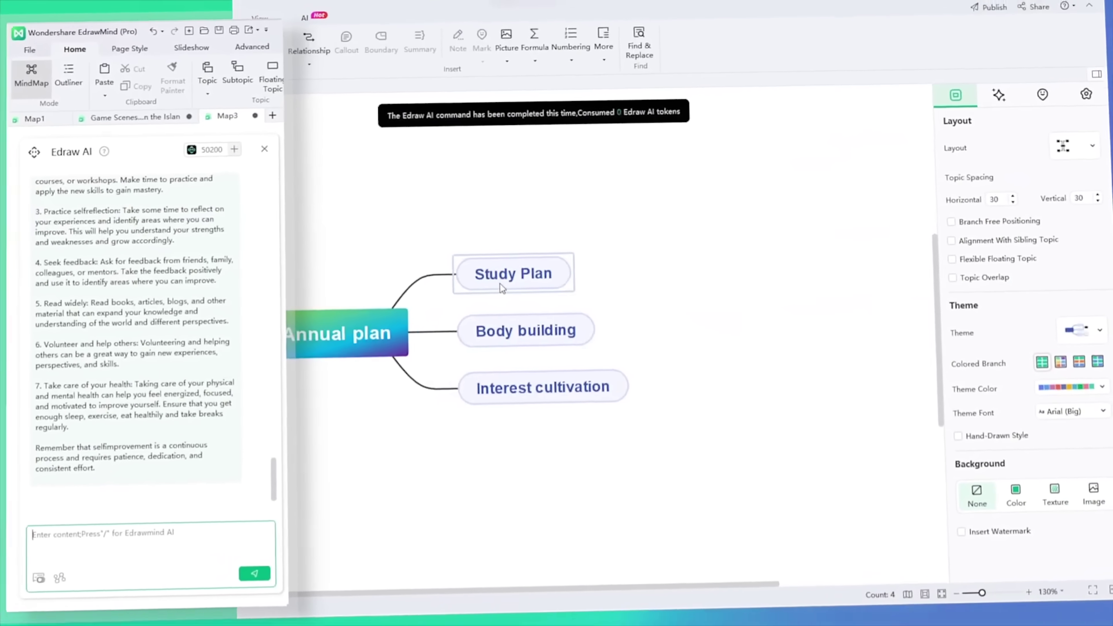
Step: Insert the AI answer as topics under Study Plan, then open AI options for 'Choose the venue'
click(471, 266)
click(229, 483)
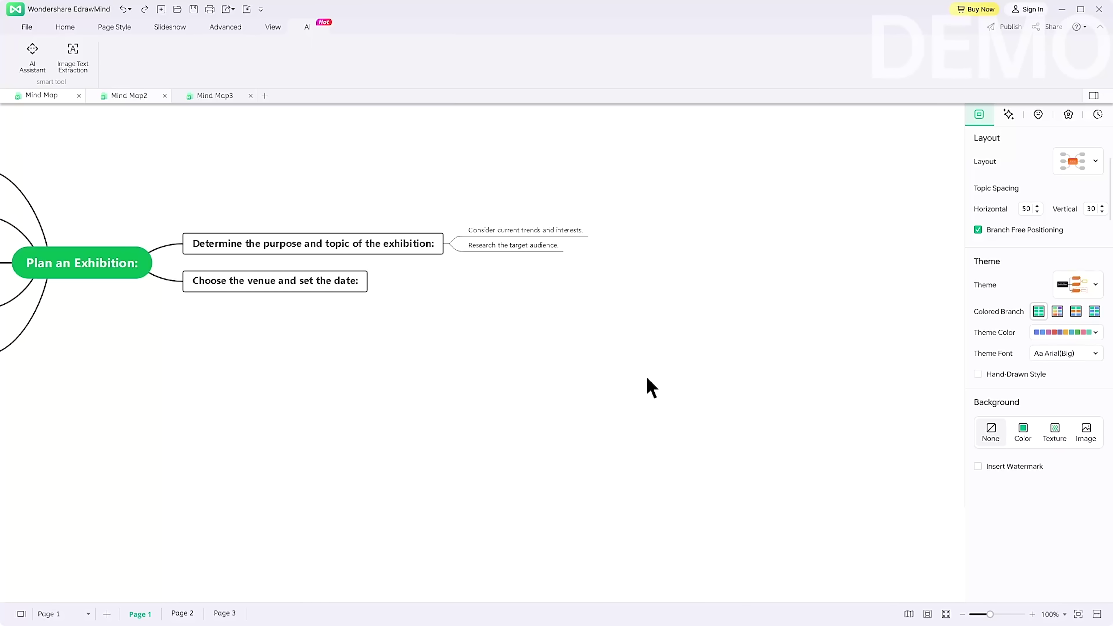
right_click(311, 279)
click(378, 104)
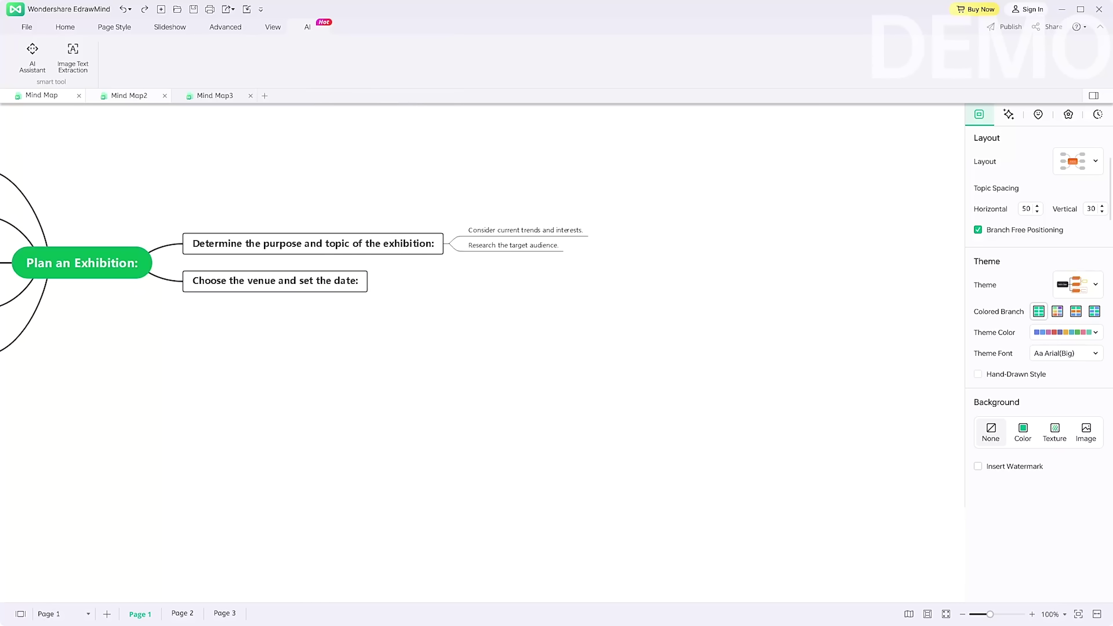